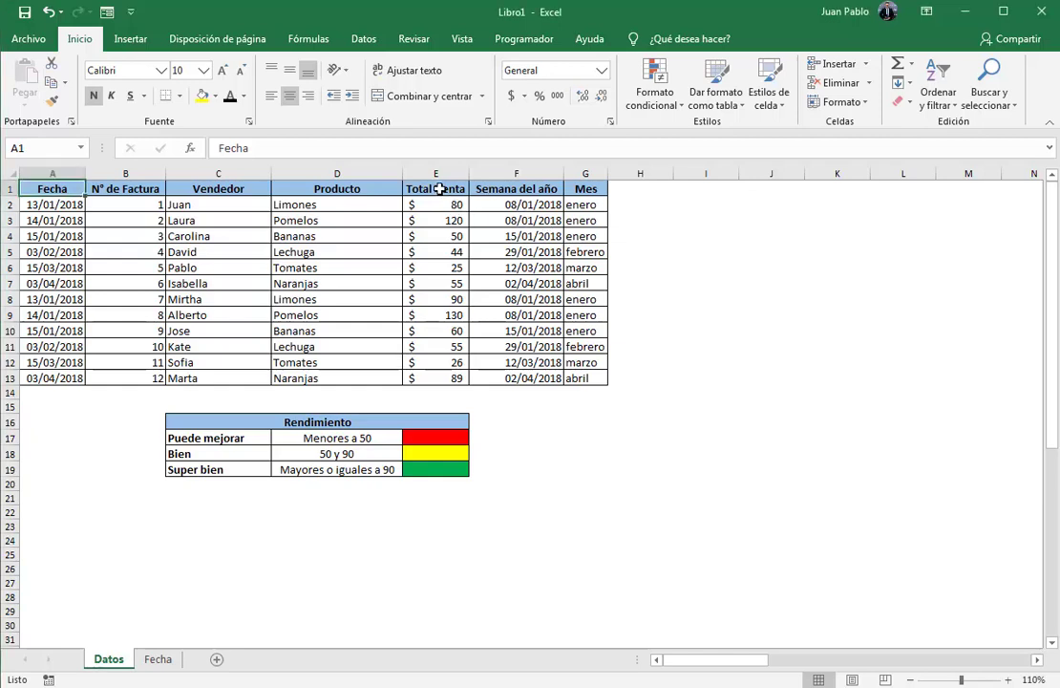
Copy the Total Venta column E1:E13 into column H
{"action": "left_click_drag", "start_coordinate": [436, 188], "coordinate": [445, 378]}
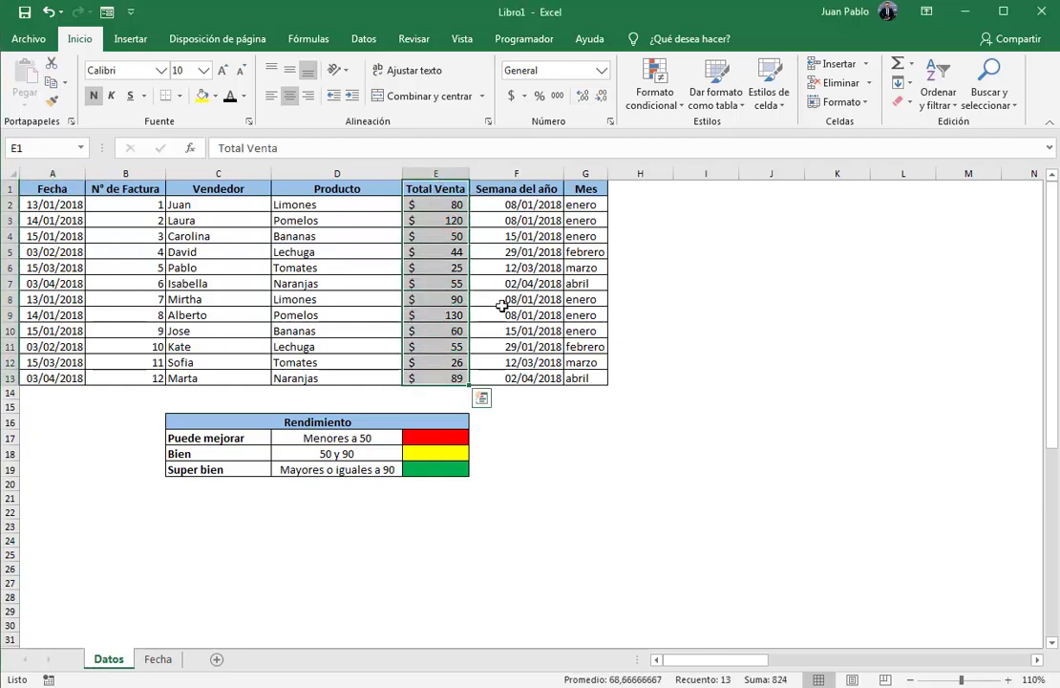
{"action": "left_click", "coordinate": [622, 202]}
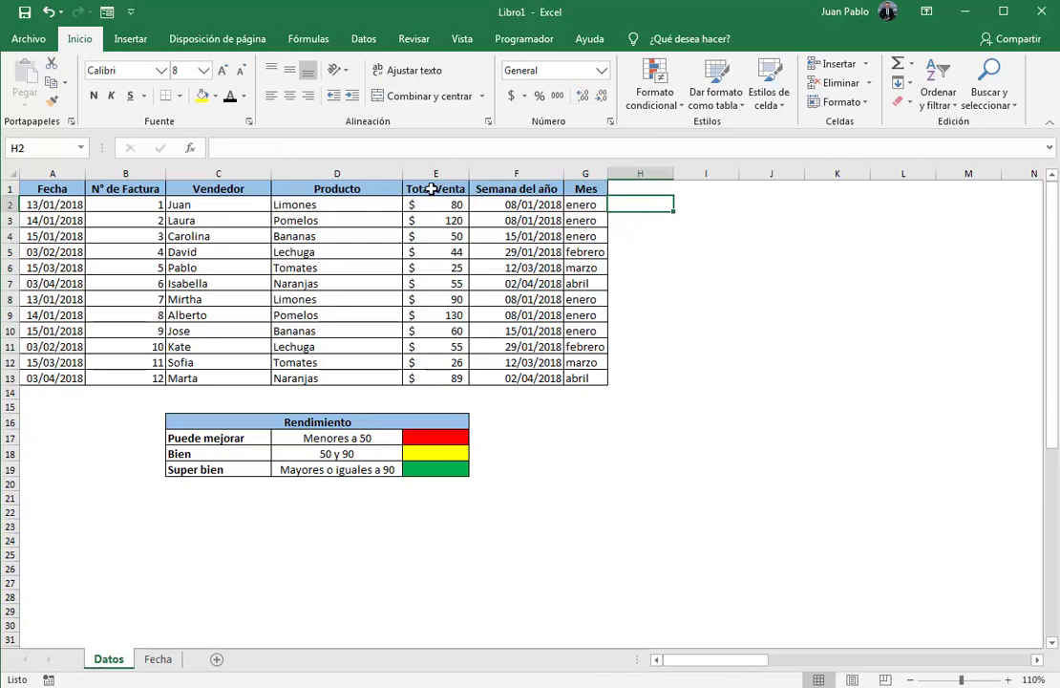
{"action": "left_click", "coordinate": [433, 189]}
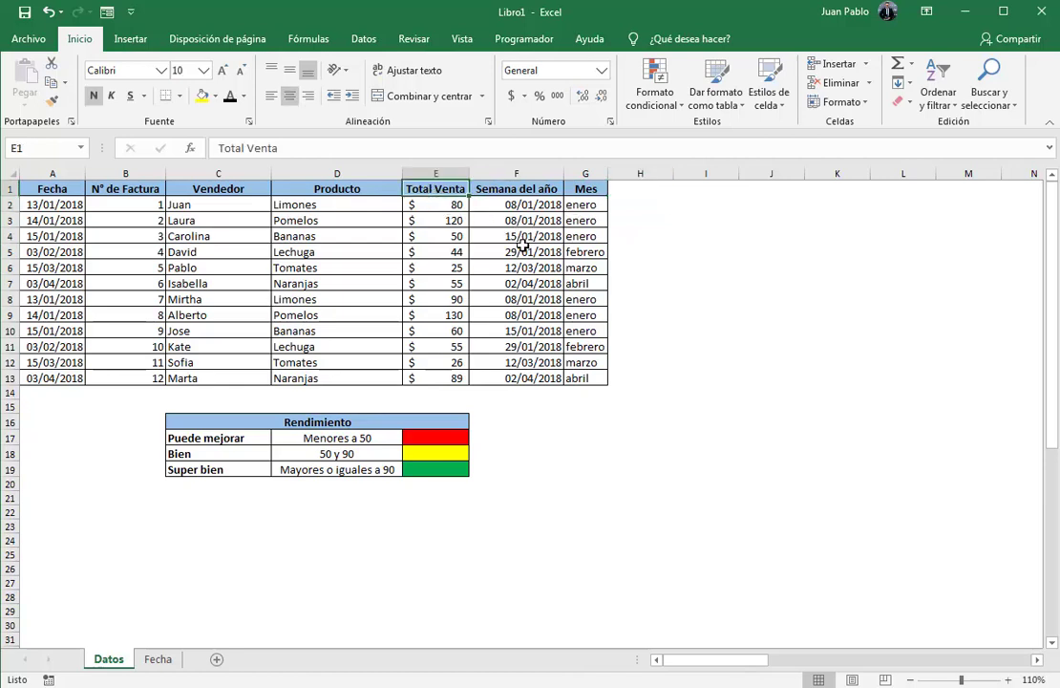
{"action": "key", "text": "ctrl+shift+Down"}
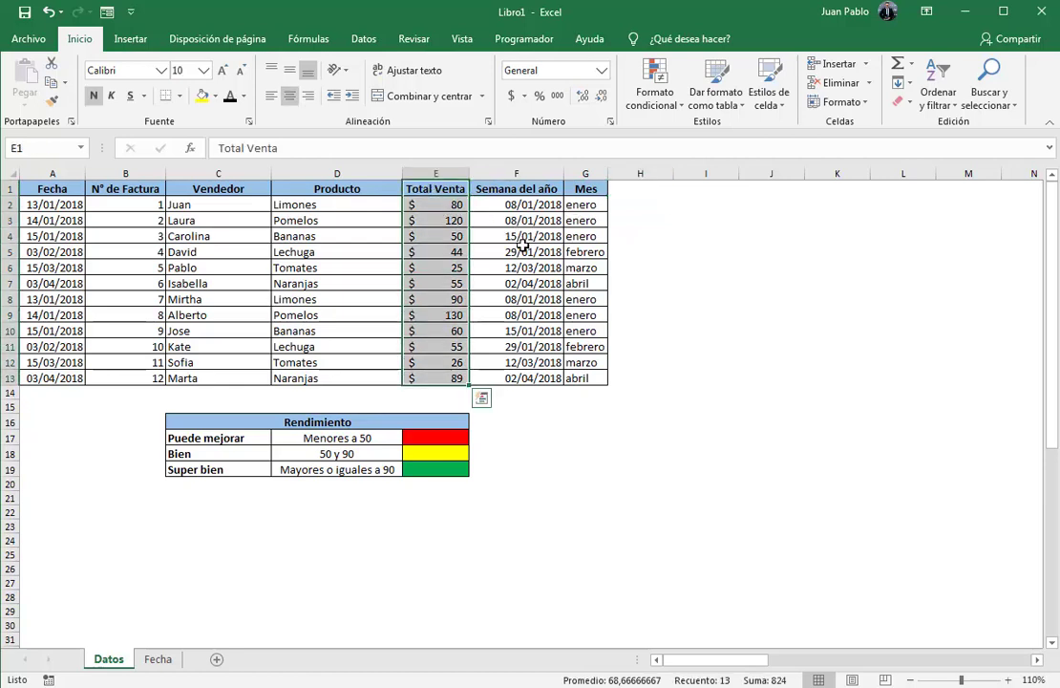
{"action": "key", "text": "ctrl+c"}
{"action": "key", "text": "Right"}
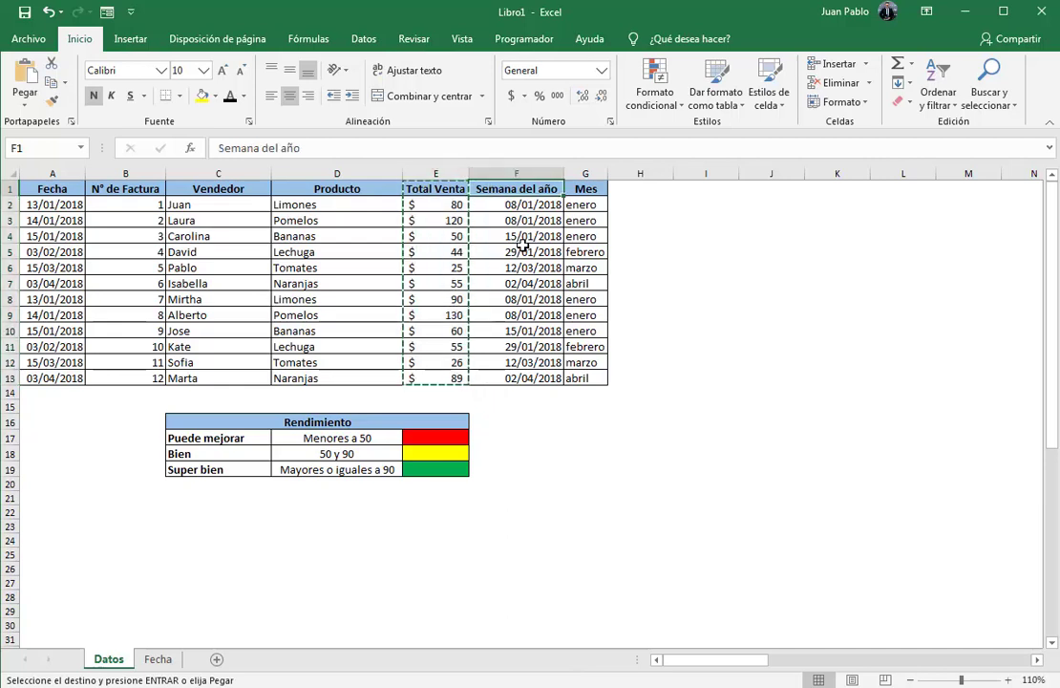
{"action": "key", "text": "Right"}
{"action": "key", "text": "Right"}
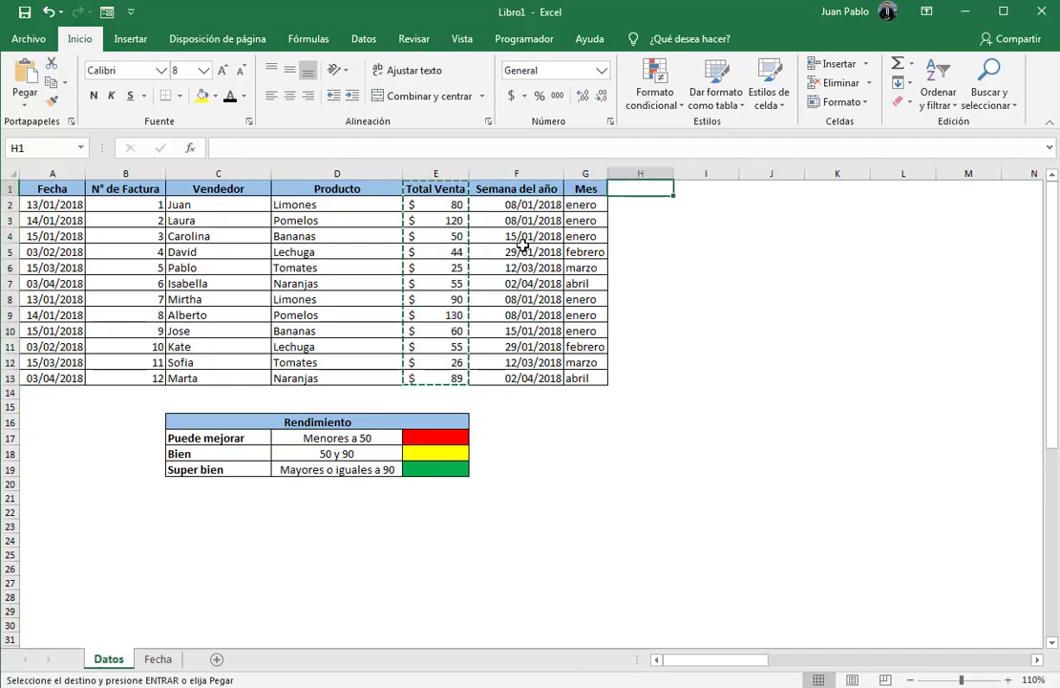
{"action": "key", "text": "ctrl+v"}
{"action": "key", "text": "Right"}
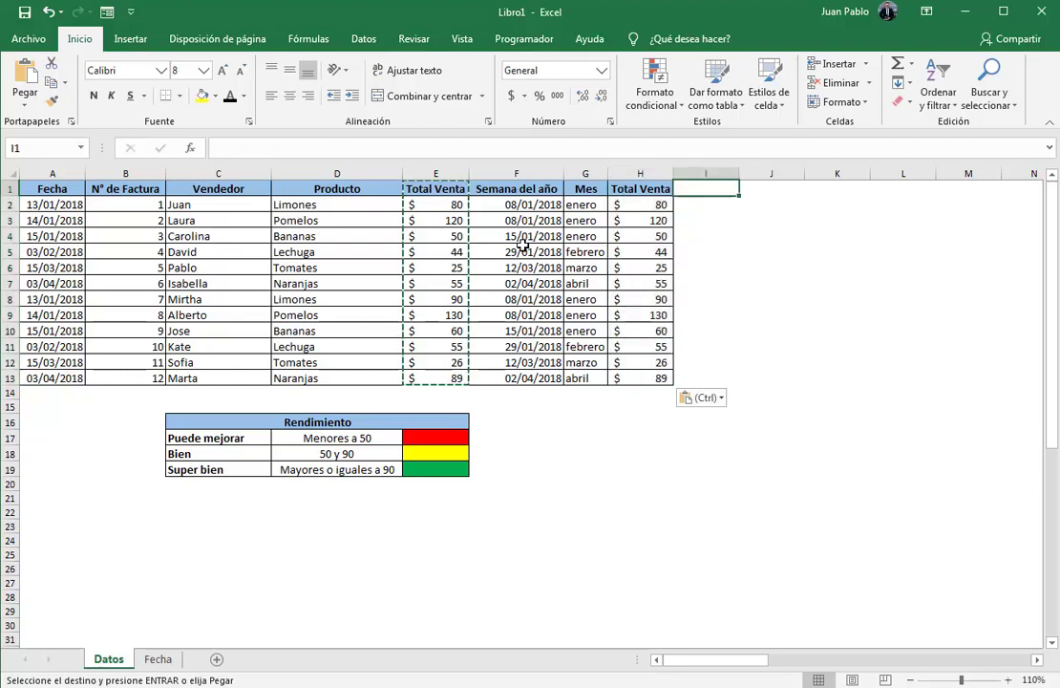
Retitle H1 as 'Rendimiento' and autofit column H's width
{"action": "key", "text": "Left"}
{"action": "key", "text": "F2"}
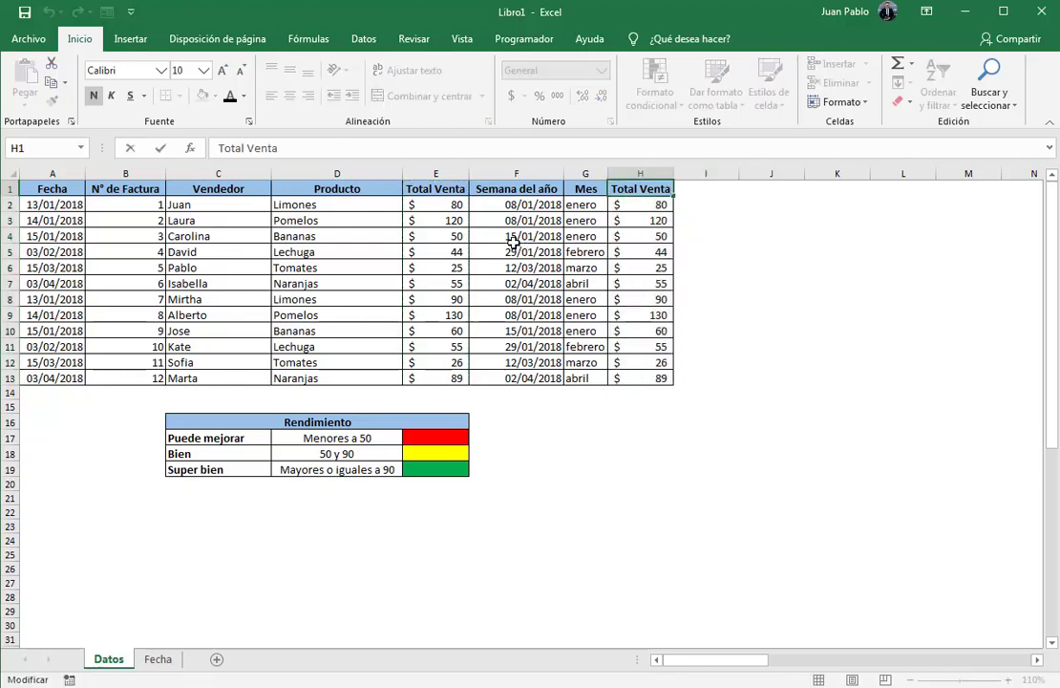
{"action": "type", "text": "Rendimiento"}
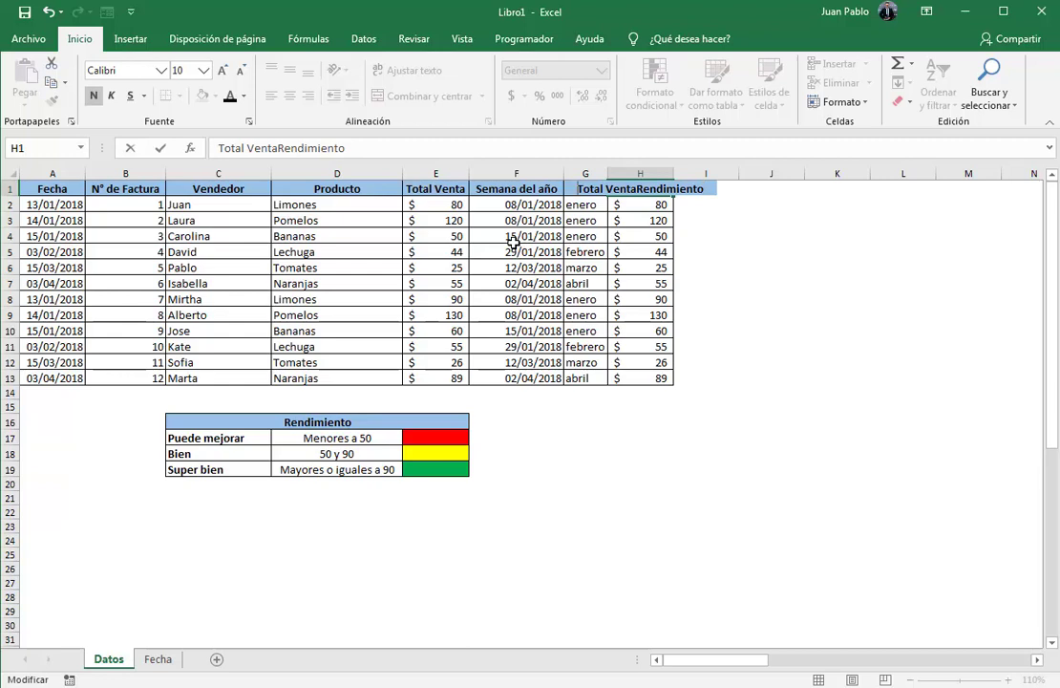
{"action": "key", "text": "Home"}
{"action": "key", "text": "Delete"}
{"action": "key", "text": "Delete"}
{"action": "key", "text": "Delete"}
{"action": "key", "text": "Delete"}
{"action": "key", "text": "Delete"}
{"action": "key", "text": "Delete"}
{"action": "key", "text": "Delete"}
{"action": "key", "text": "Delete"}
{"action": "key", "text": "Delete"}
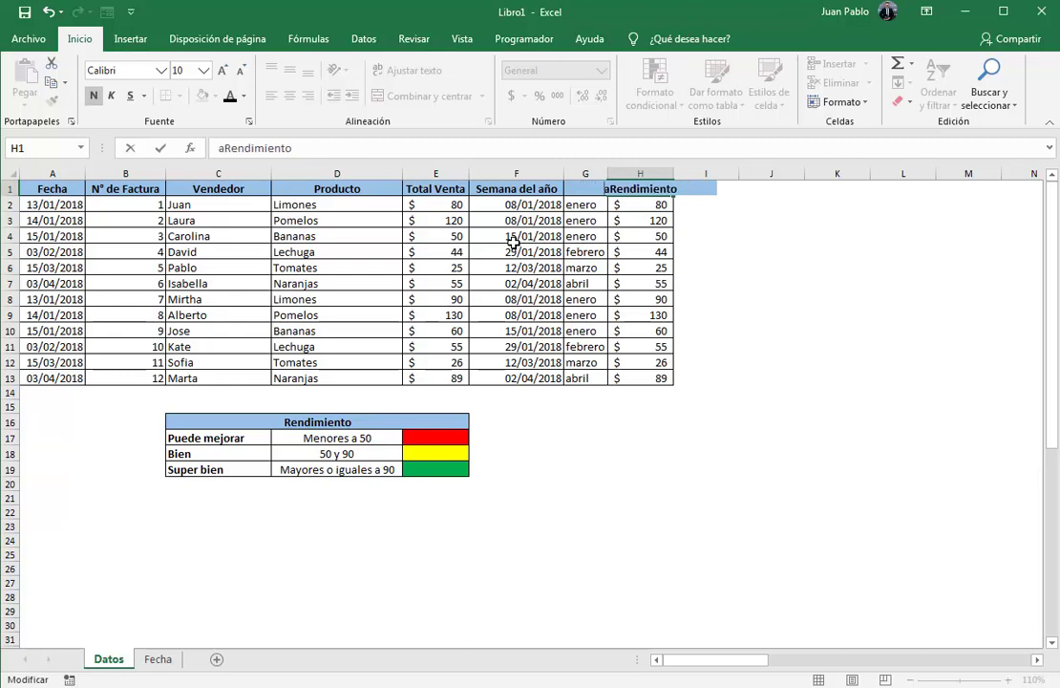
{"action": "key", "text": "Delete"}
{"action": "key", "text": "Return"}
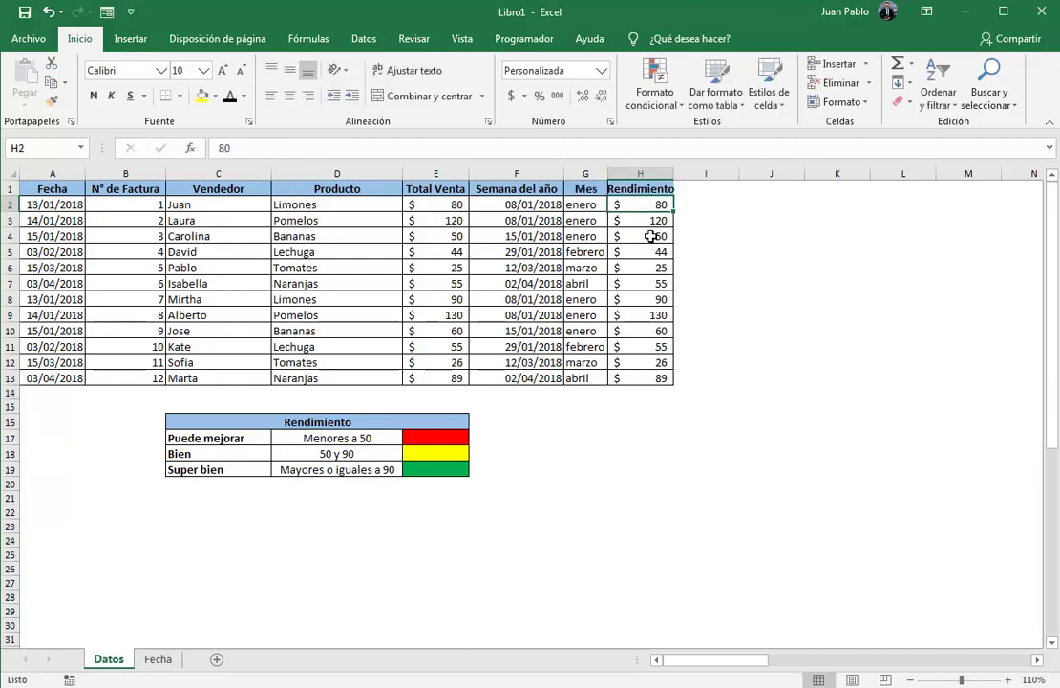
{"action": "double_click", "coordinate": [673, 173]}
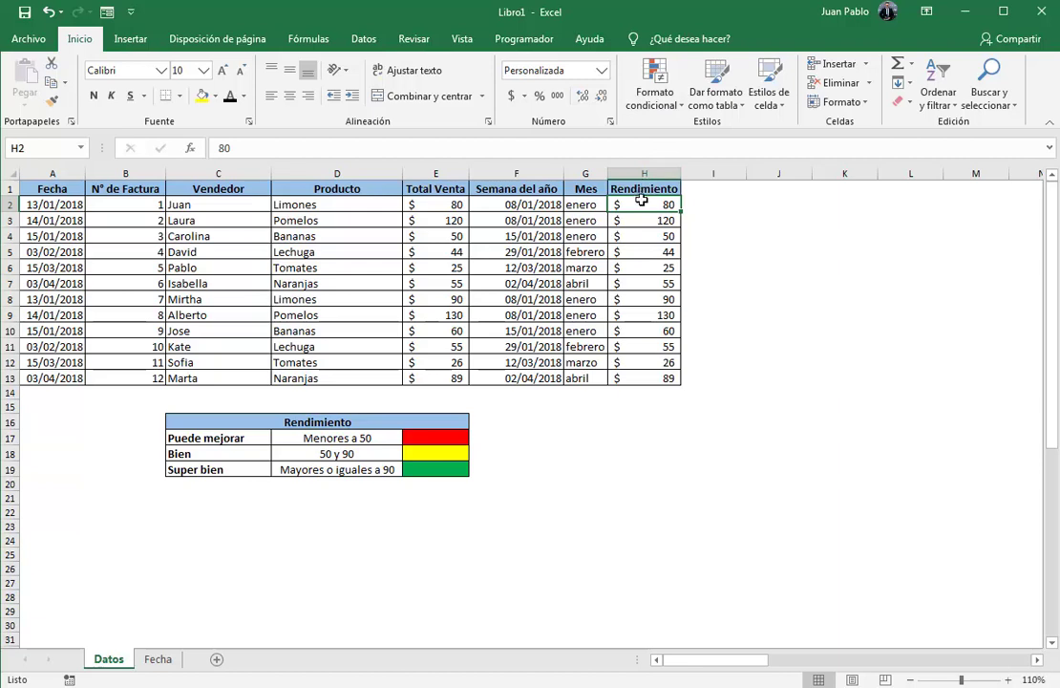
Apply the framed three-traffic-light icon set to the Rendimiento values H2:H13
{"action": "left_click_drag", "start_coordinate": [639, 209], "coordinate": [647, 377]}
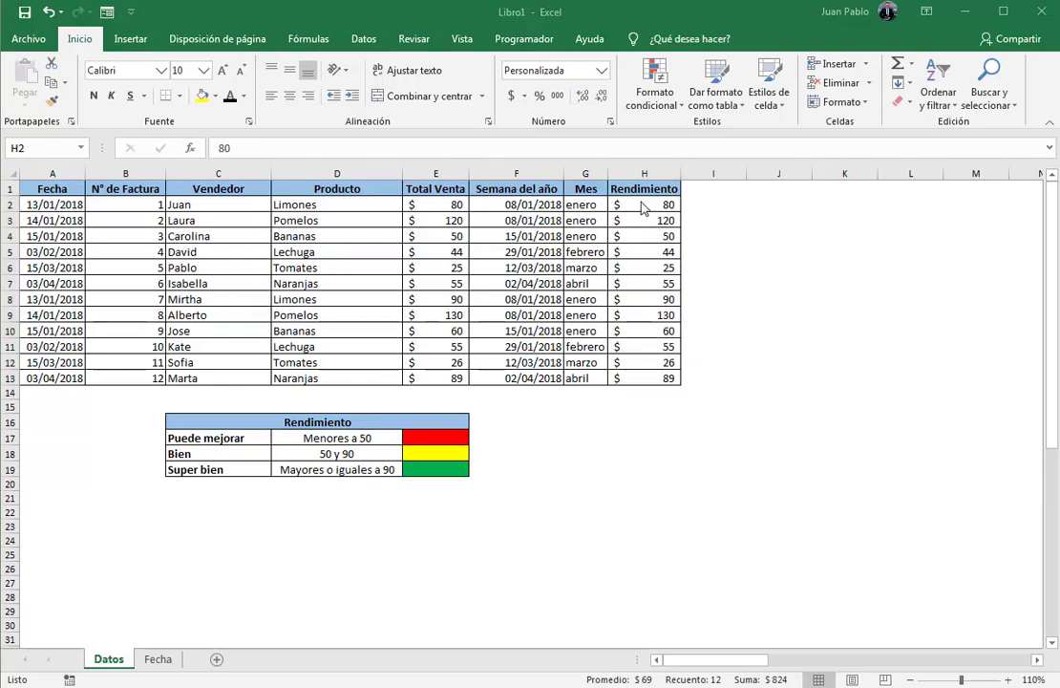
{"action": "left_click", "coordinate": [657, 100]}
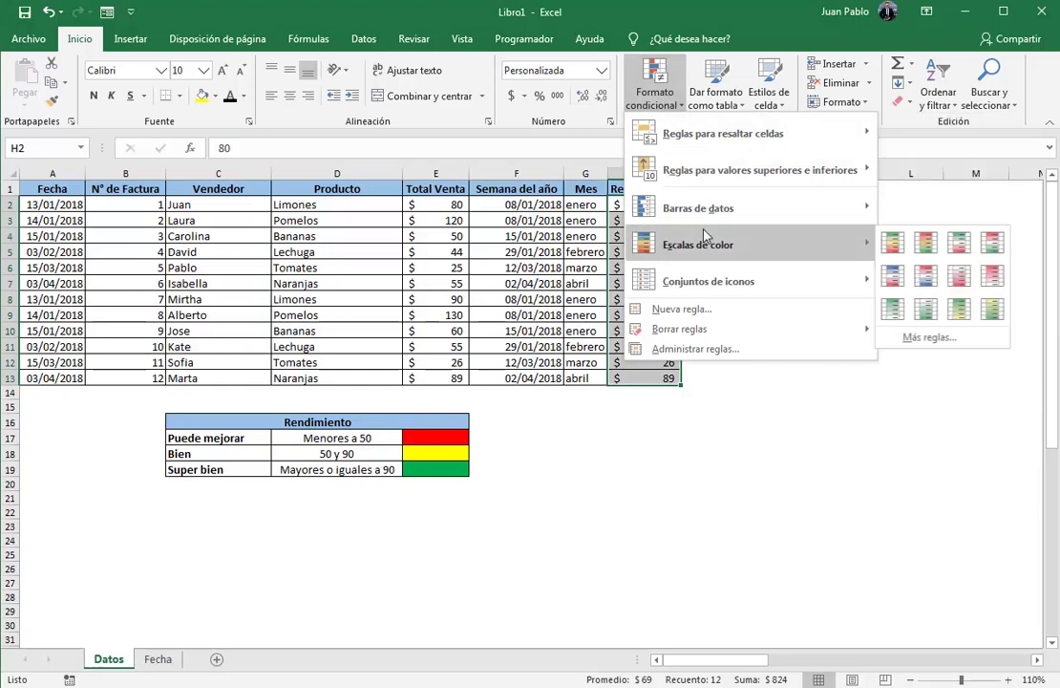
{"action": "mouse_move", "coordinate": [711, 224]}
{"action": "mouse_move", "coordinate": [765, 283]}
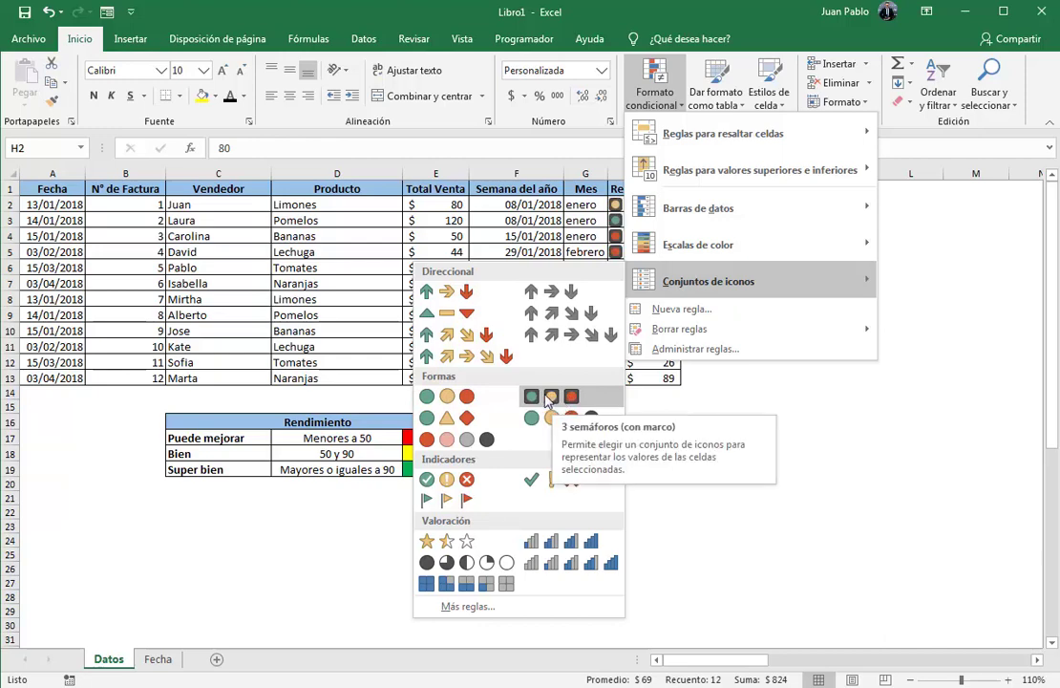
{"action": "left_click", "coordinate": [547, 399]}
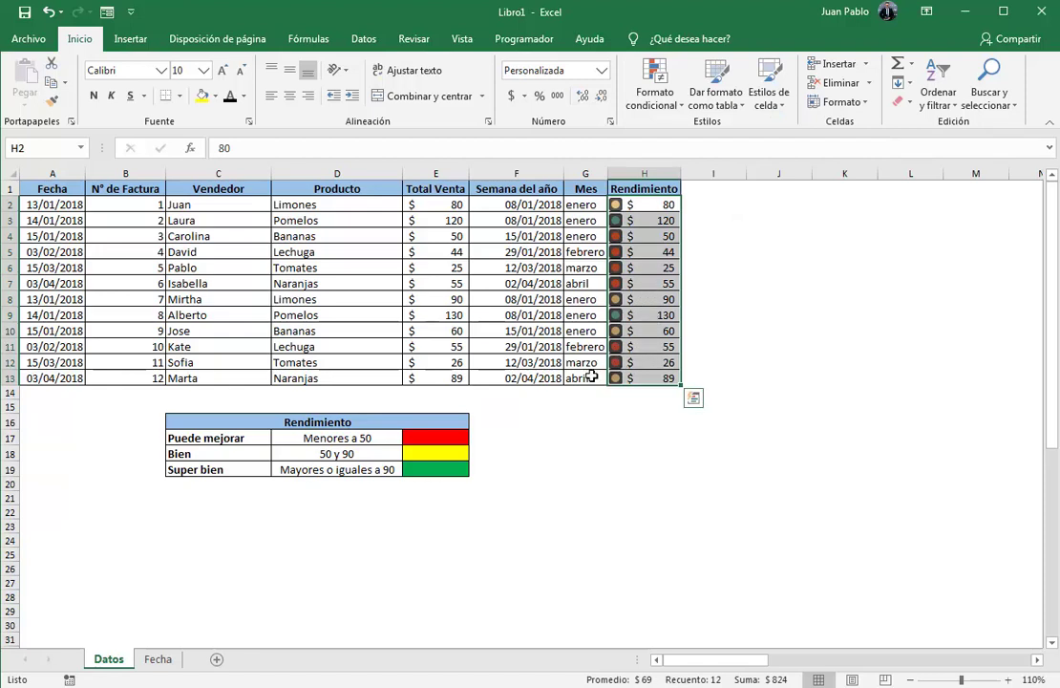
Edit the Conjunto de iconos rule from the rules manager and tick Mostrar icono únicamente
{"action": "left_click", "coordinate": [664, 106]}
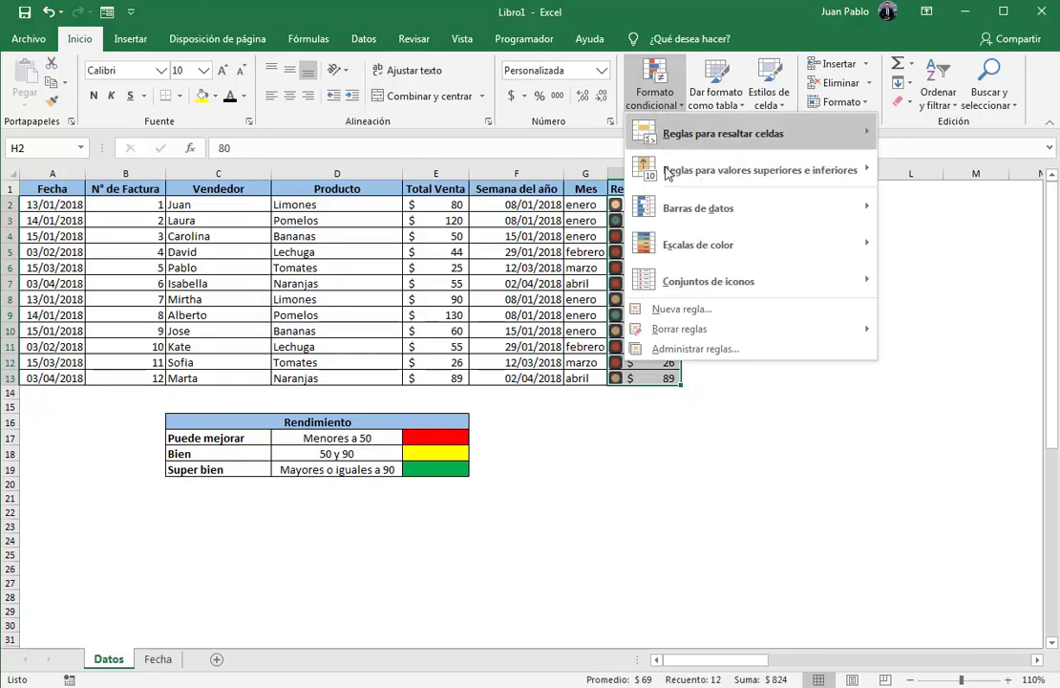
{"action": "key", "text": "Escape"}
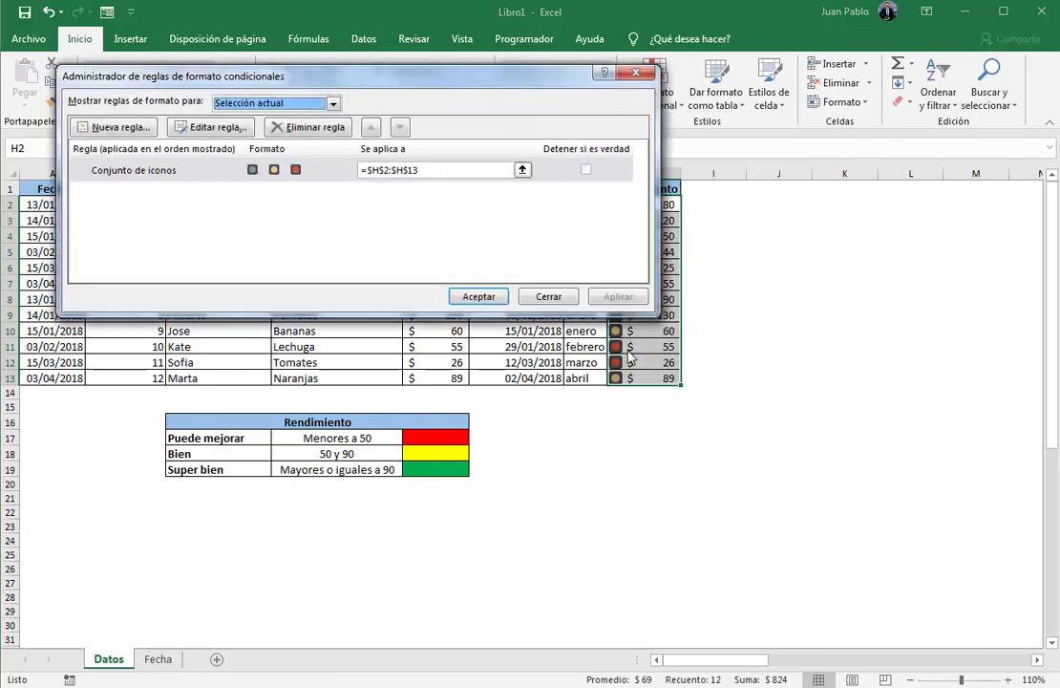
{"action": "left_click_drag", "start_coordinate": [475, 98], "coordinate": [674, 206]}
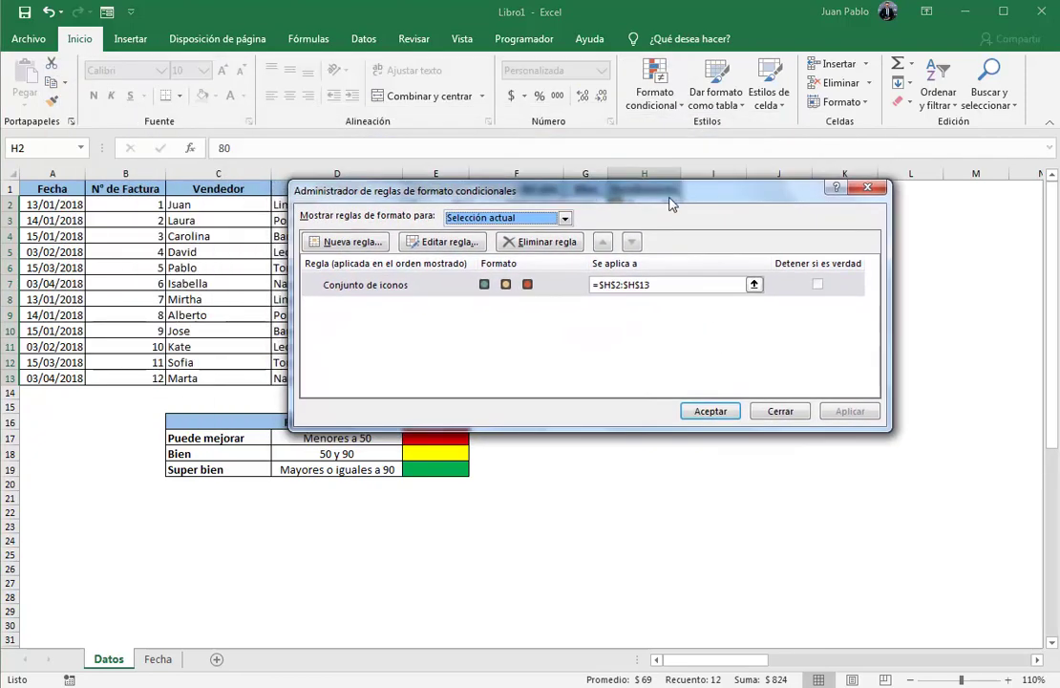
{"action": "left_click", "coordinate": [446, 284]}
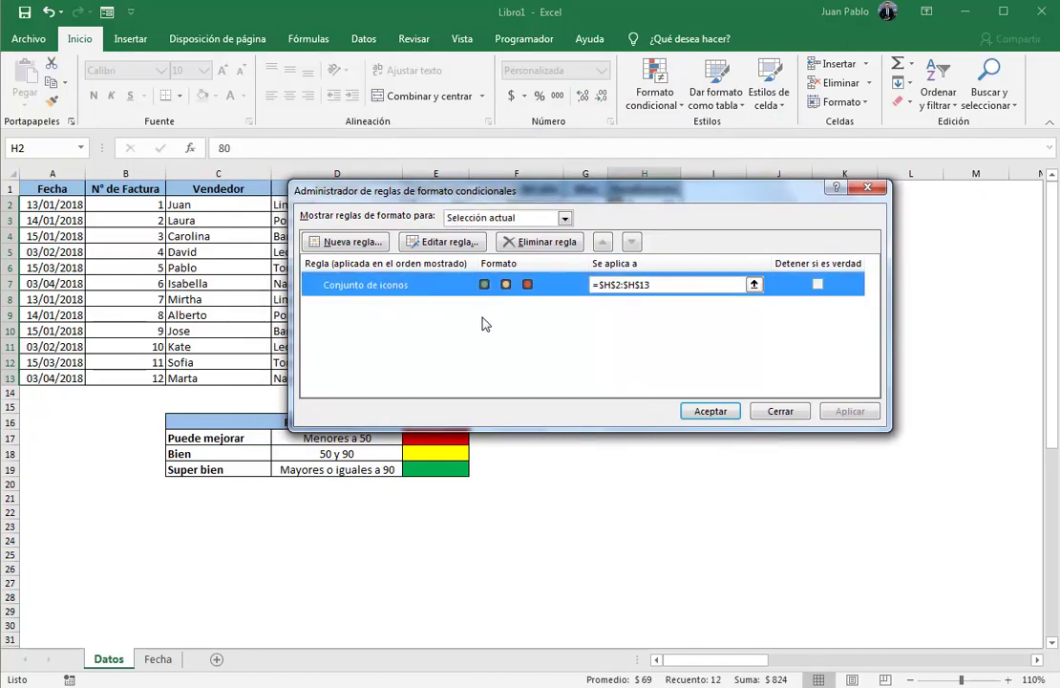
{"action": "left_click", "coordinate": [439, 246]}
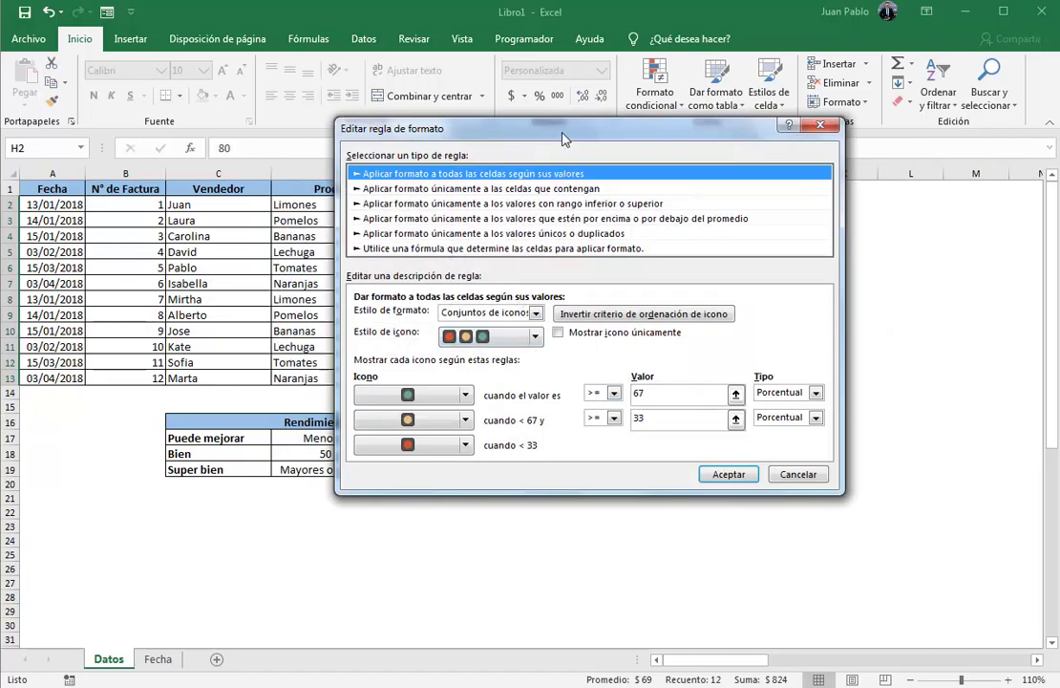
{"action": "left_click_drag", "start_coordinate": [564, 138], "coordinate": [299, 40]}
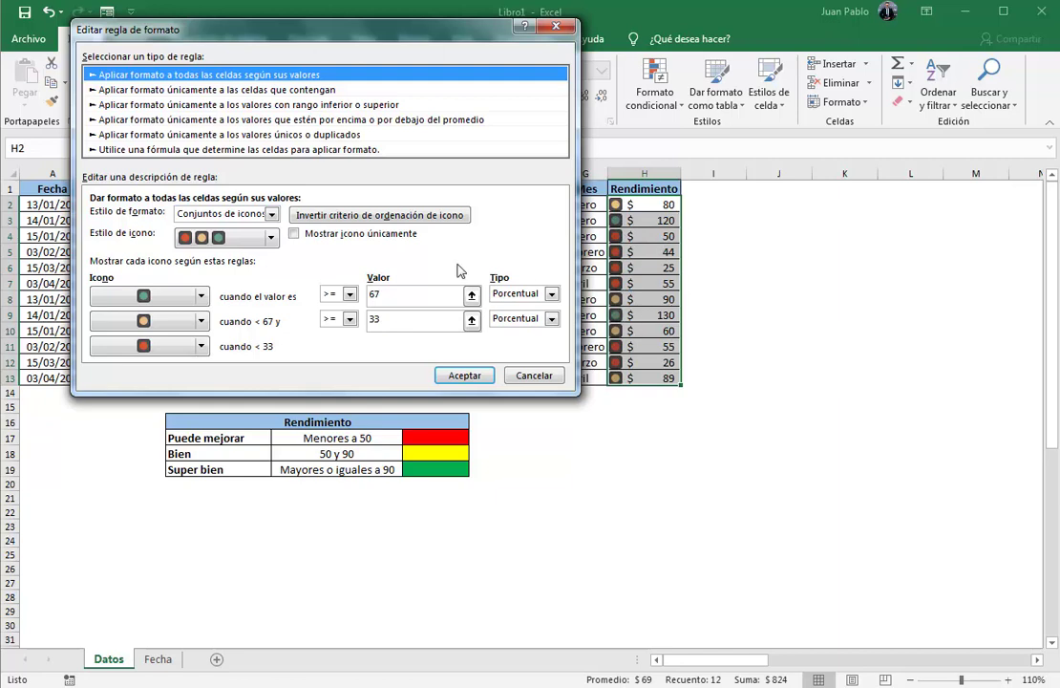
{"action": "left_click", "coordinate": [303, 235]}
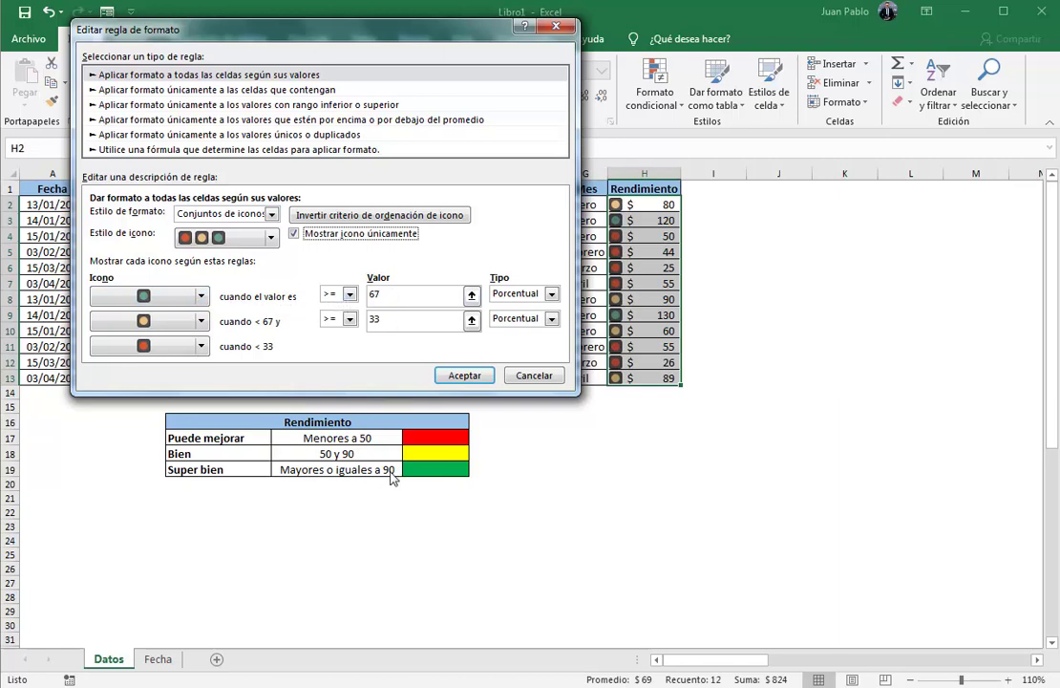
Switch both thresholds to Número type, with green at 90 and yellow at 50
{"action": "left_click", "coordinate": [396, 299]}
{"action": "type", "text": "90"}
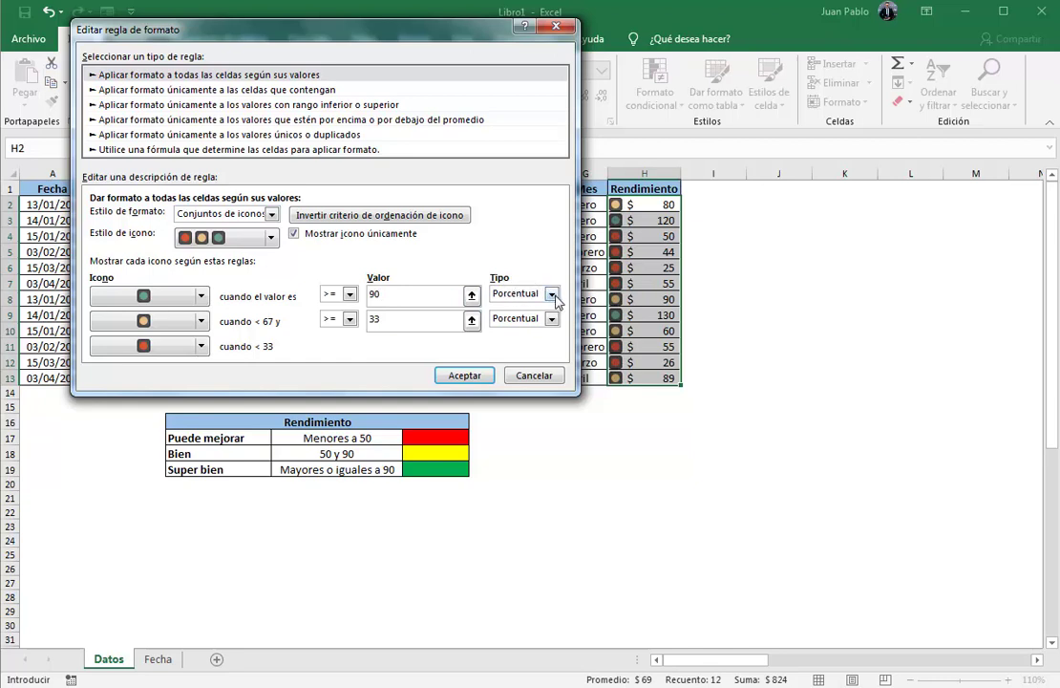
{"action": "left_click", "coordinate": [552, 294]}
{"action": "left_click", "coordinate": [530, 307]}
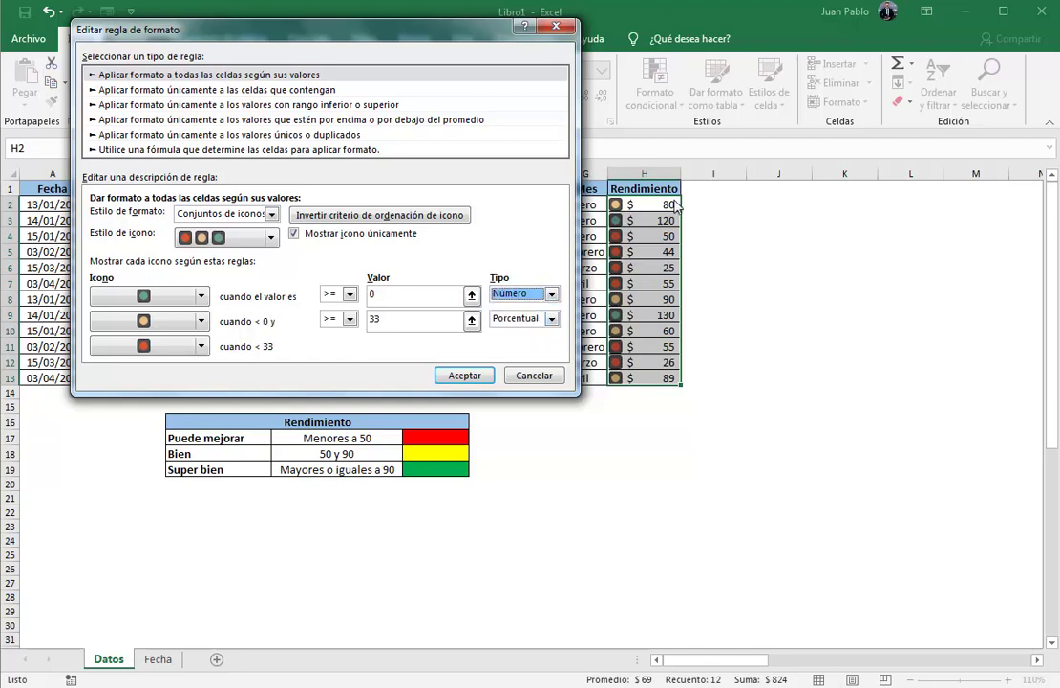
{"action": "left_click", "coordinate": [552, 319]}
{"action": "left_click", "coordinate": [516, 334]}
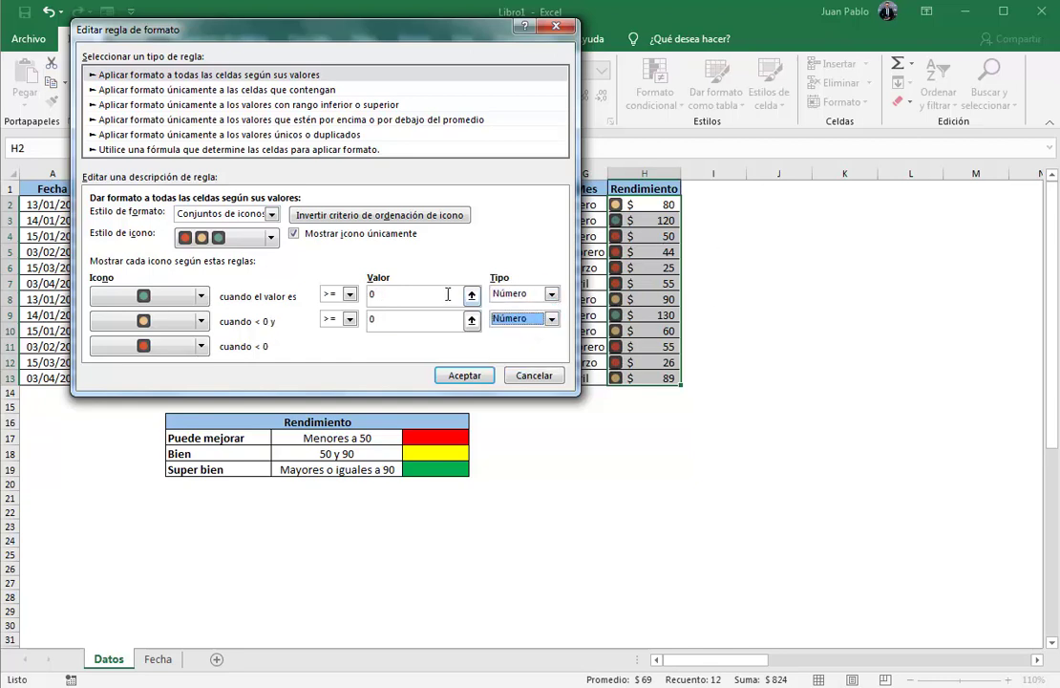
{"action": "left_click", "coordinate": [447, 293]}
{"action": "key", "text": "BackSpace"}
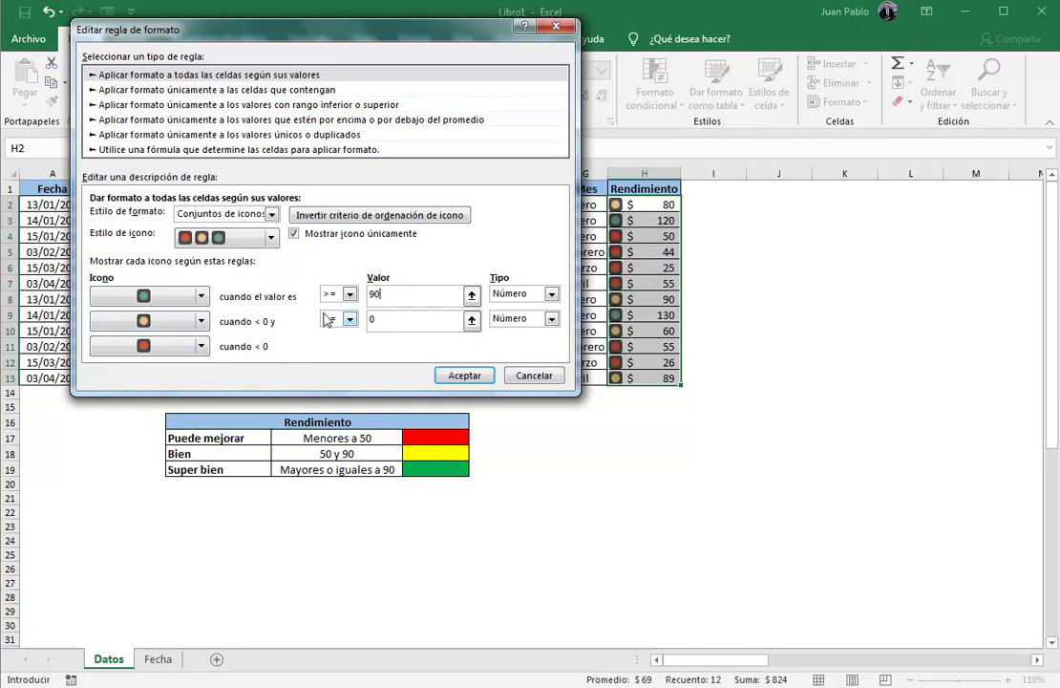
{"action": "left_click", "coordinate": [391, 318]}
{"action": "type", "text": "50"}
{"action": "key", "text": "Tab"}
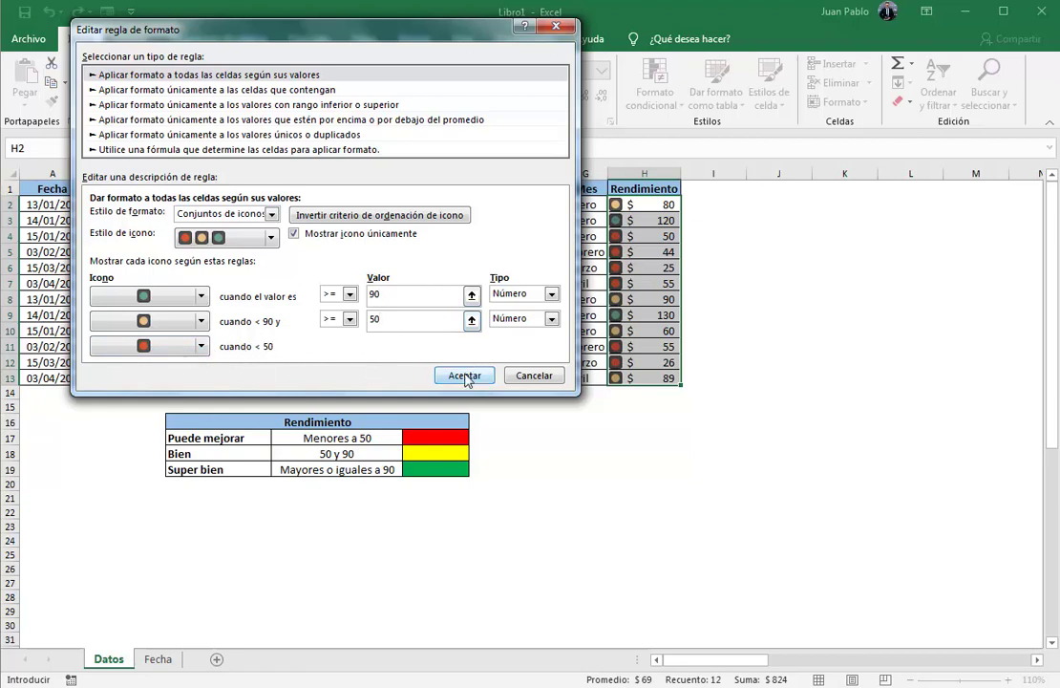
Confirm the edited icon rule in the rule editor and the rules manager
{"action": "left_click", "coordinate": [465, 377]}
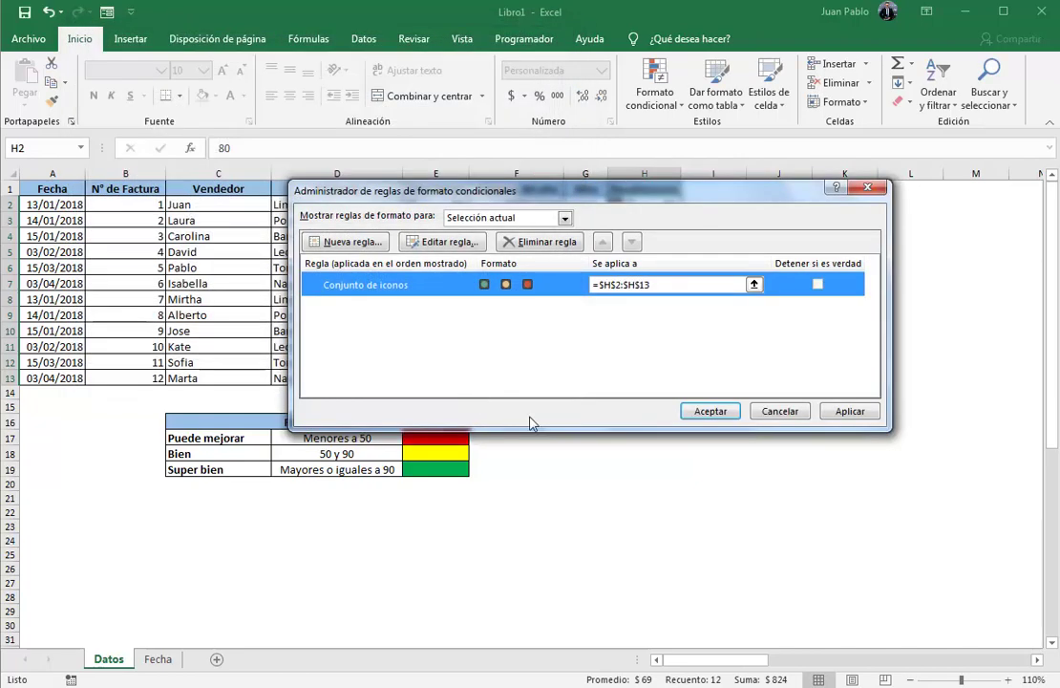
{"action": "left_click", "coordinate": [855, 411]}
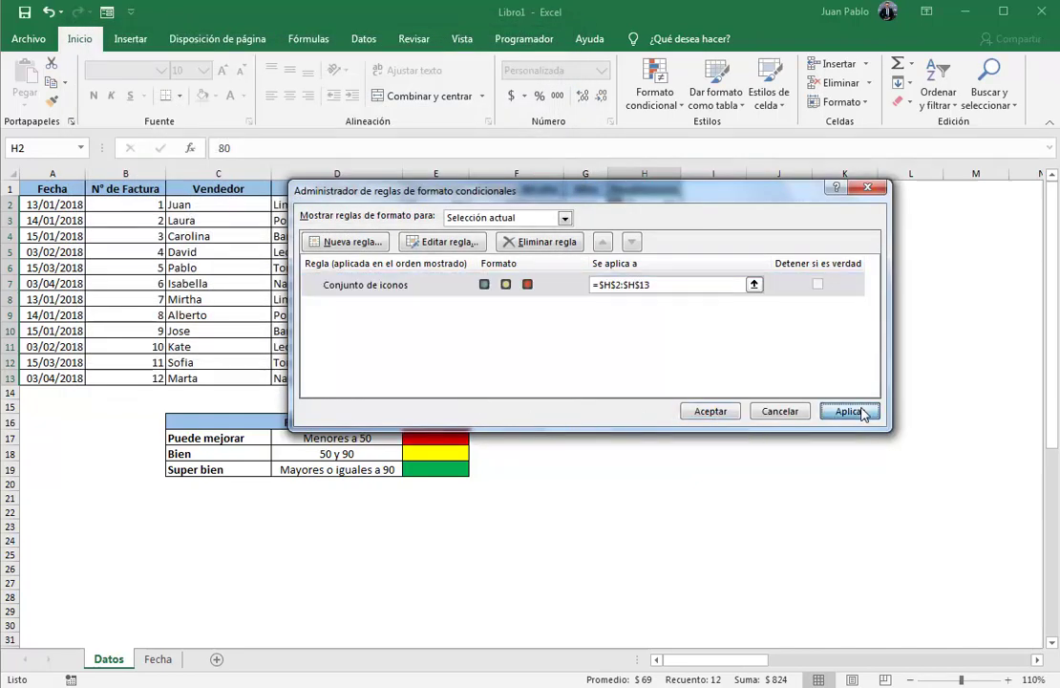
{"action": "left_click", "coordinate": [705, 411]}
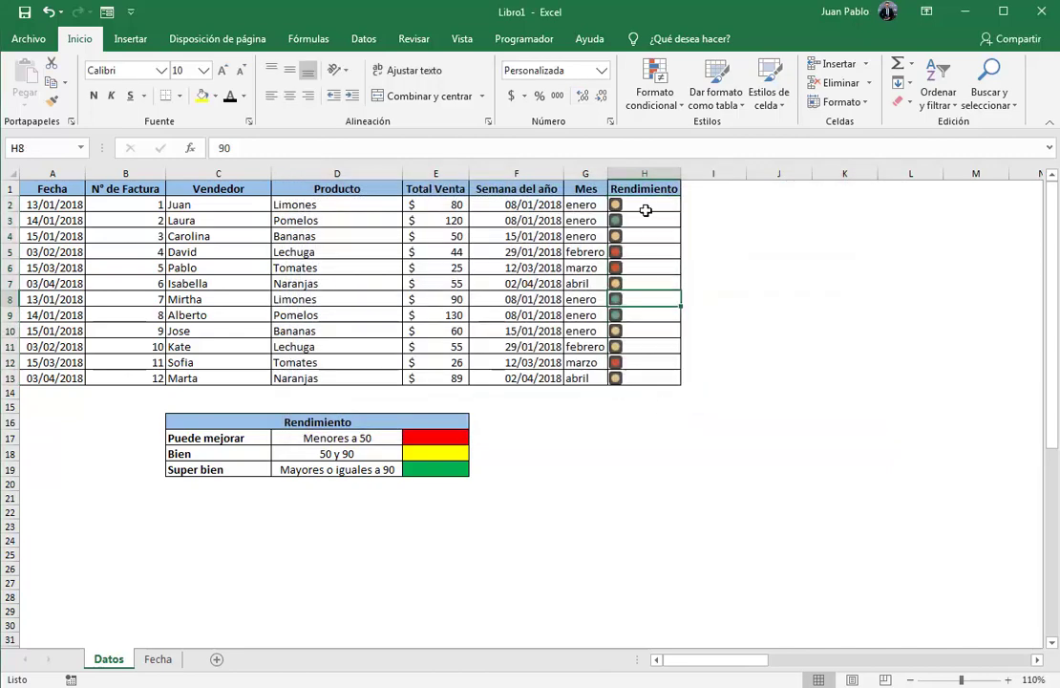
Check the icons against Total Venta values like 120 and 44, then enlarge H2:H13's font
{"action": "left_click_drag", "start_coordinate": [646, 210], "coordinate": [649, 377]}
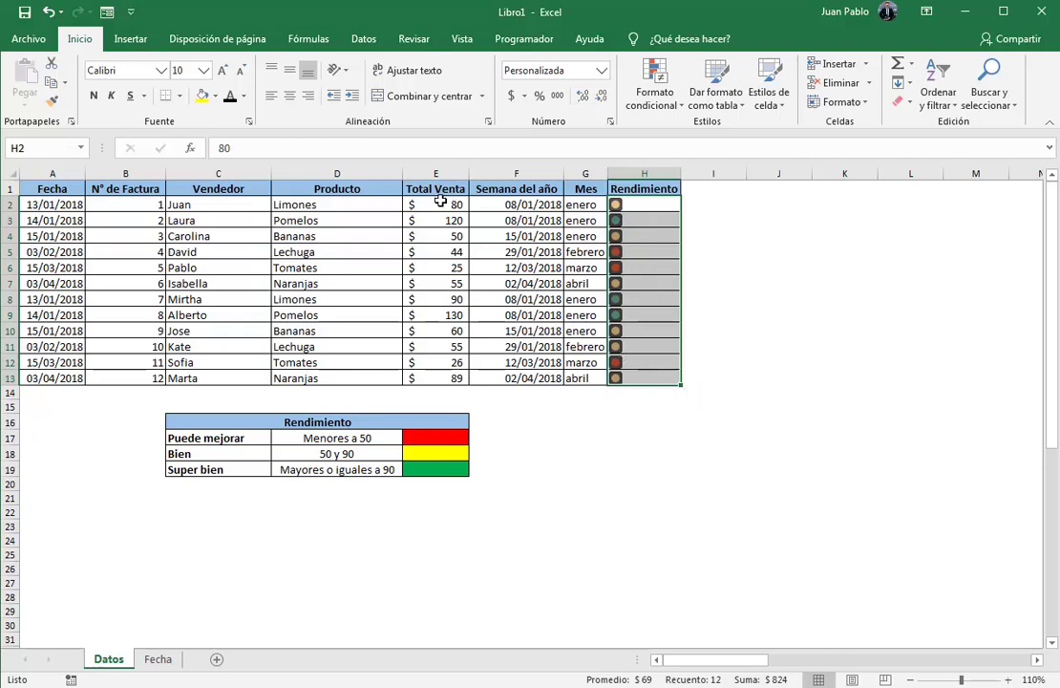
{"action": "left_click", "coordinate": [440, 201]}
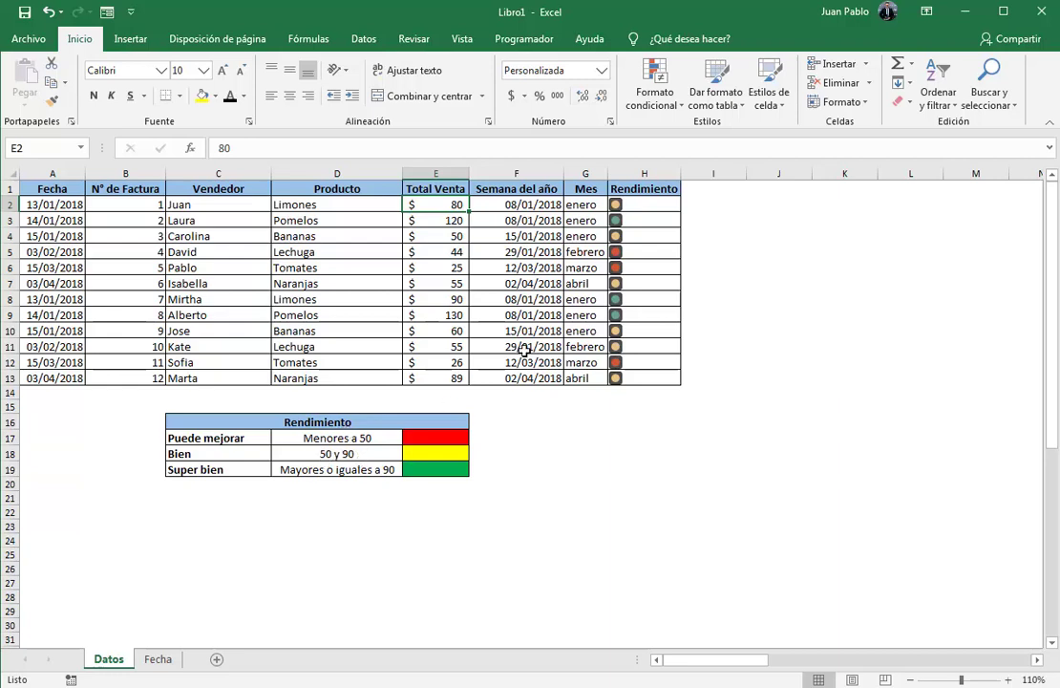
{"action": "left_click", "coordinate": [639, 222]}
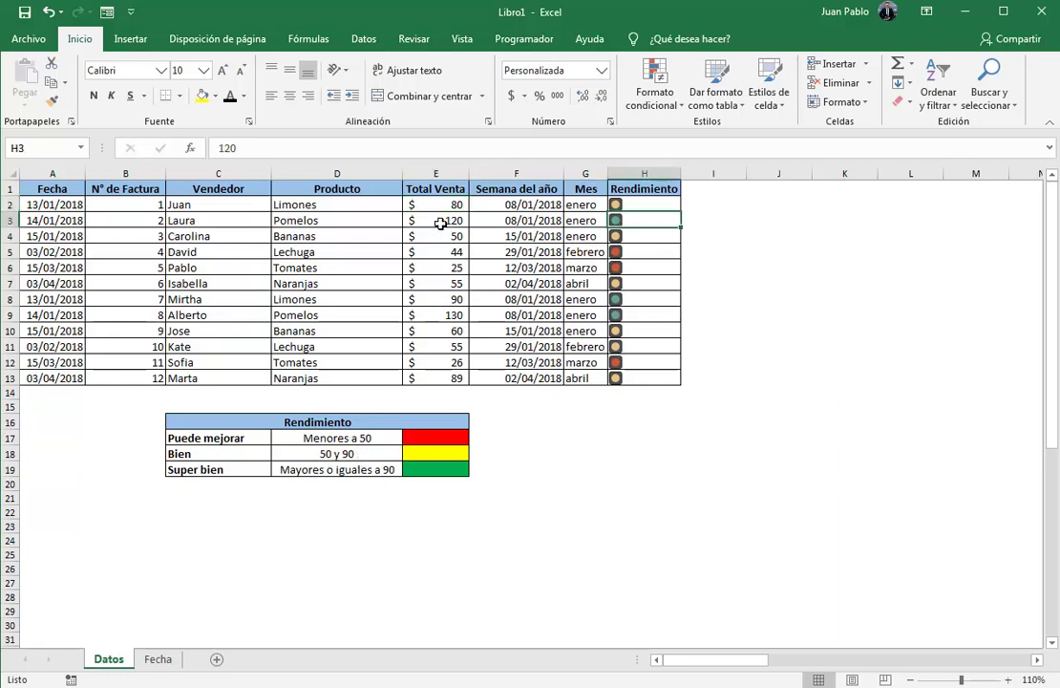
{"action": "left_click", "coordinate": [441, 221]}
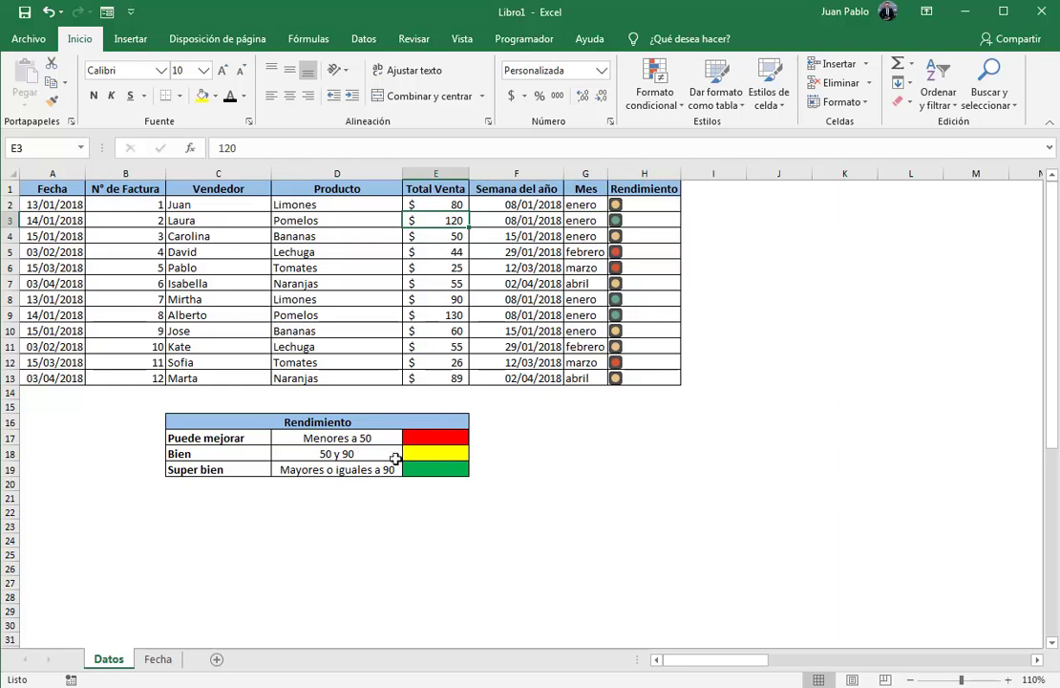
{"action": "left_click", "coordinate": [635, 220]}
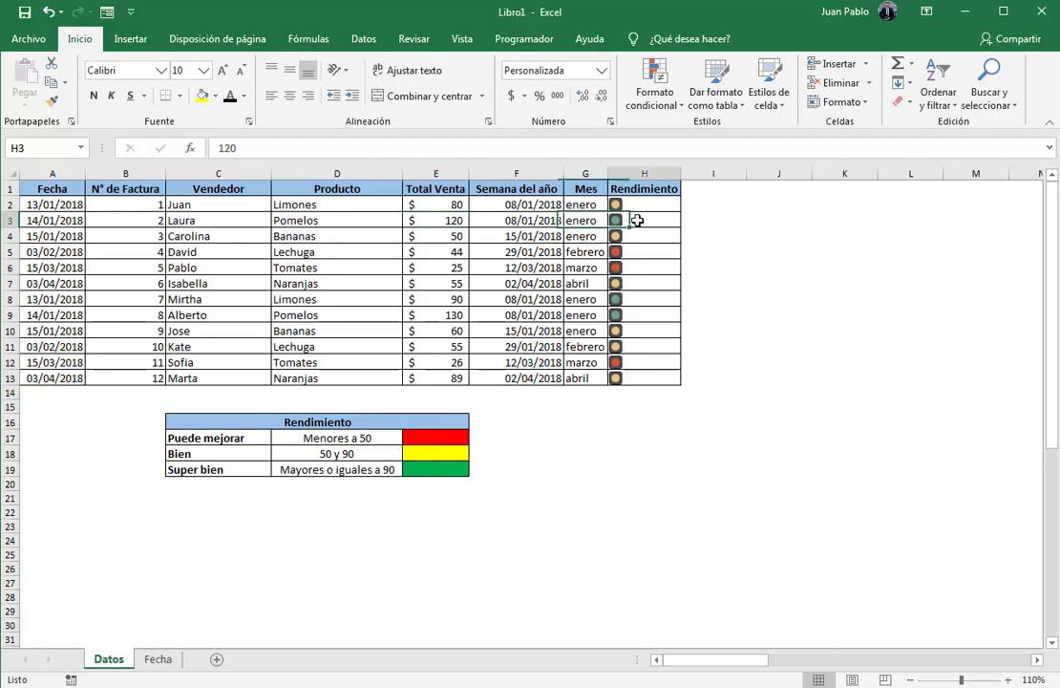
{"action": "left_click", "coordinate": [456, 256]}
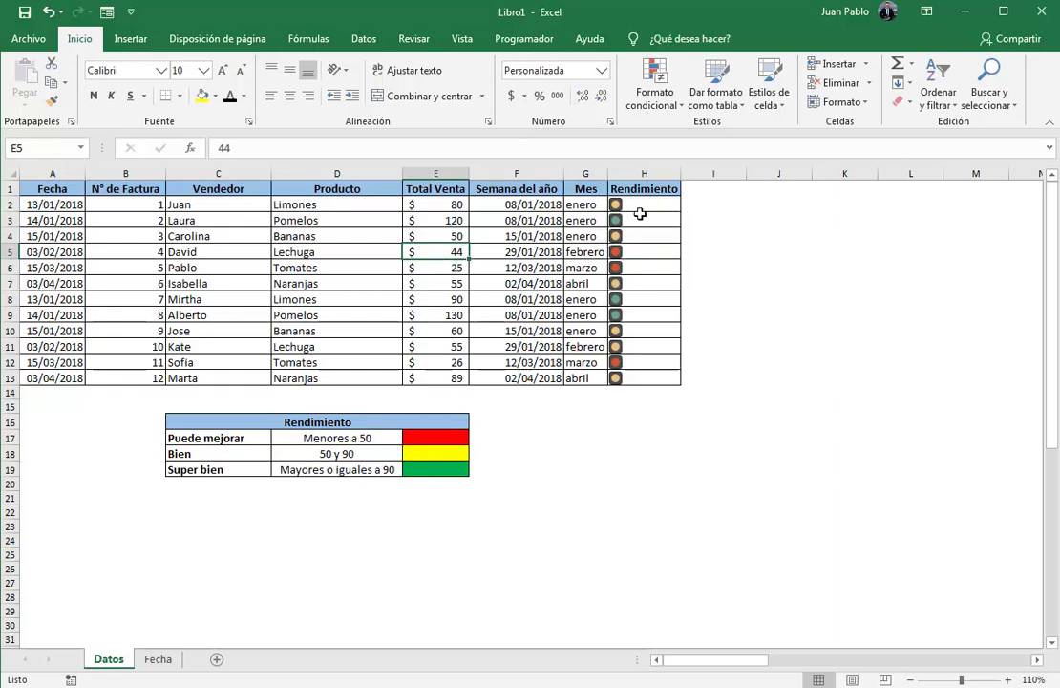
{"action": "left_click_drag", "start_coordinate": [640, 207], "coordinate": [659, 377]}
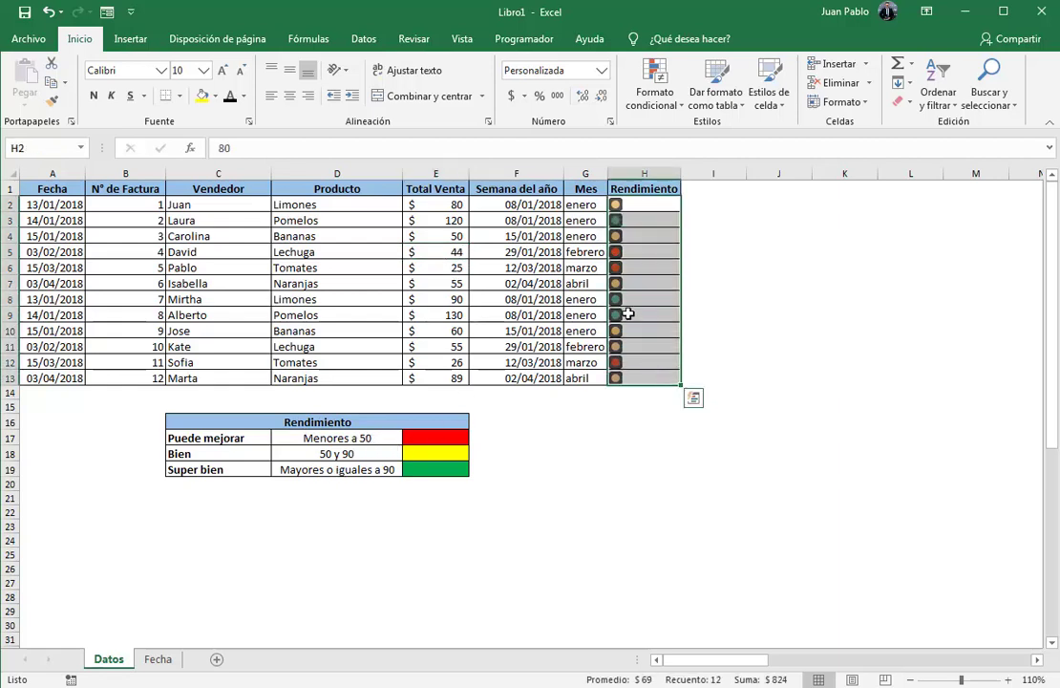
{"action": "left_click", "coordinate": [220, 71]}
Raise the icon font size once more to 12, then switch to the Fecha sheet
{"action": "left_click", "coordinate": [220, 70]}
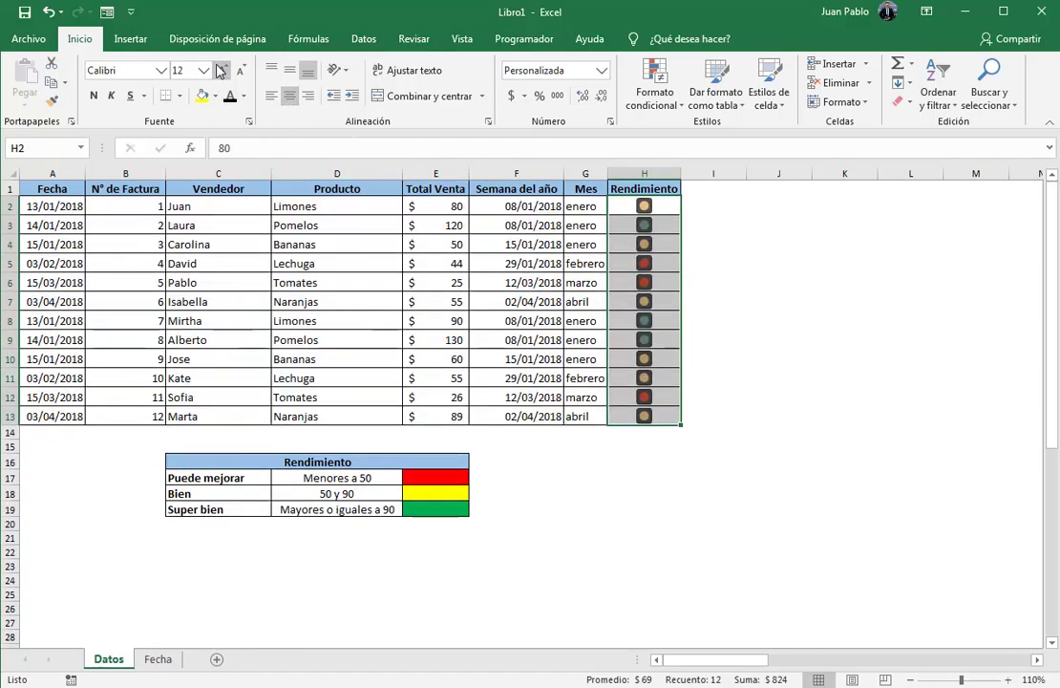
{"action": "left_click", "coordinate": [796, 341]}
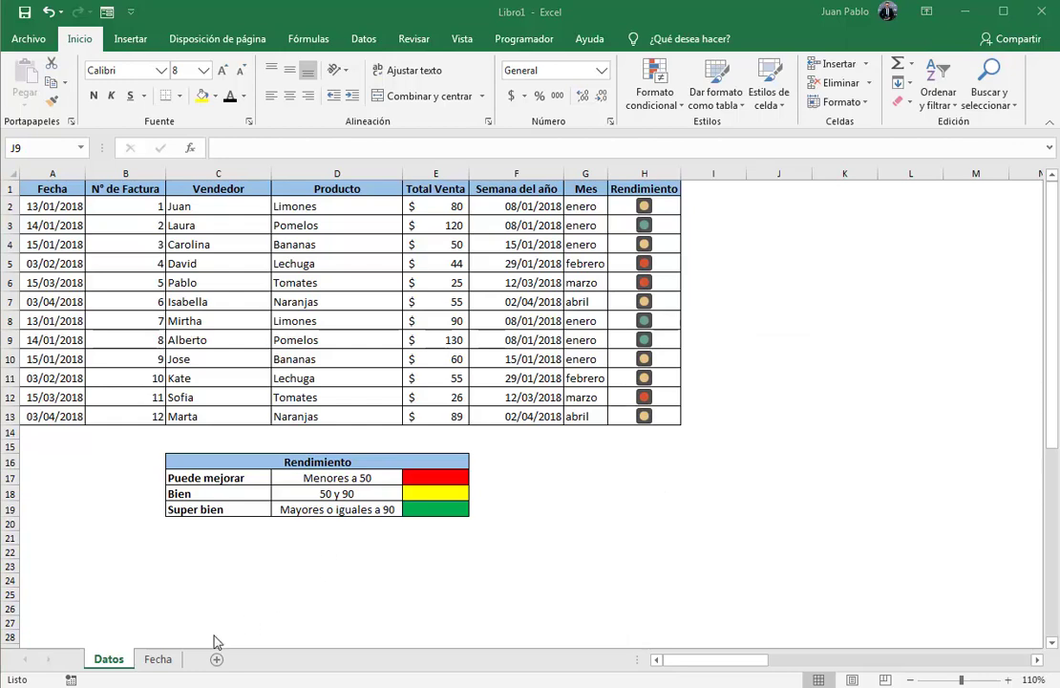
{"action": "left_click", "coordinate": [154, 661]}
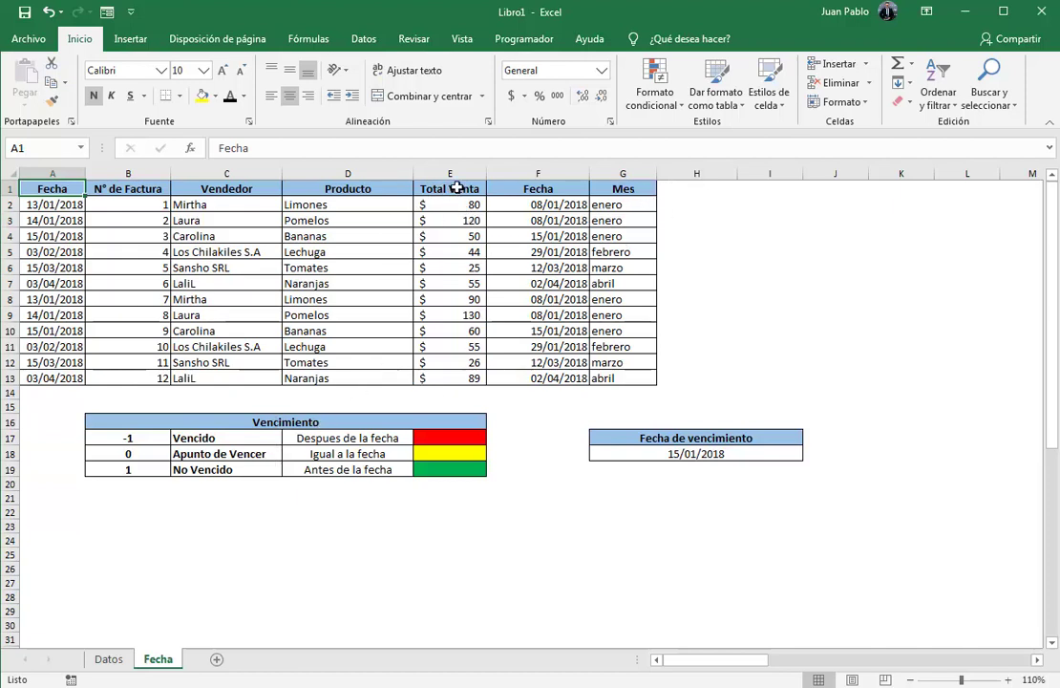
Copy the Fecha column F1:F13 into column H and clear the dates in H2:H13
{"action": "left_click", "coordinate": [542, 190]}
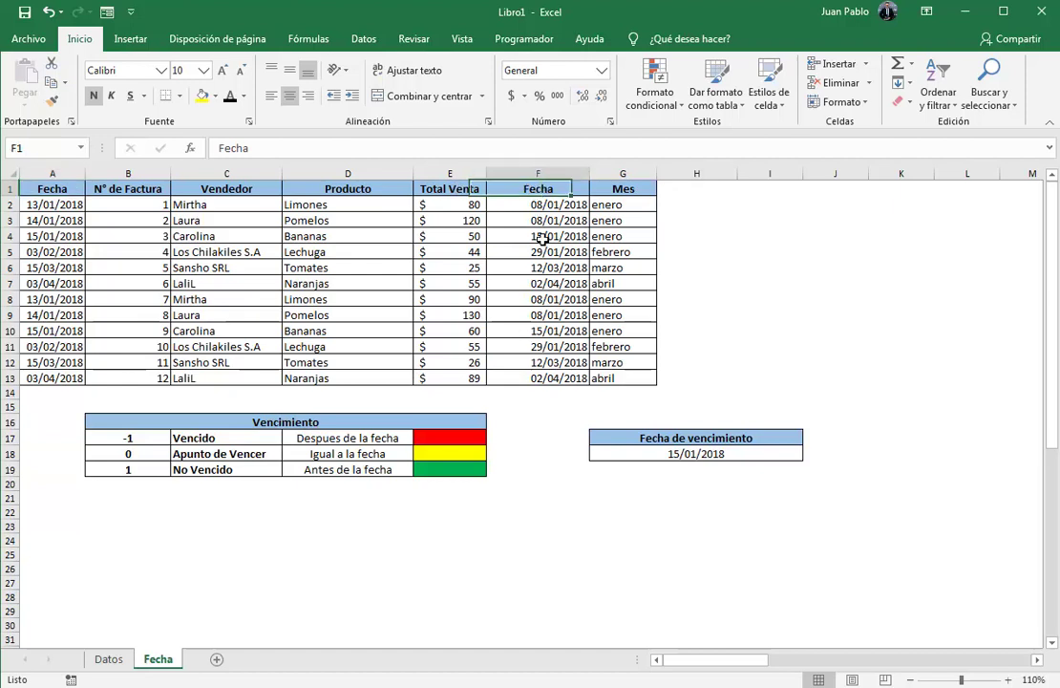
{"action": "left_click_drag", "start_coordinate": [542, 239], "coordinate": [544, 361]}
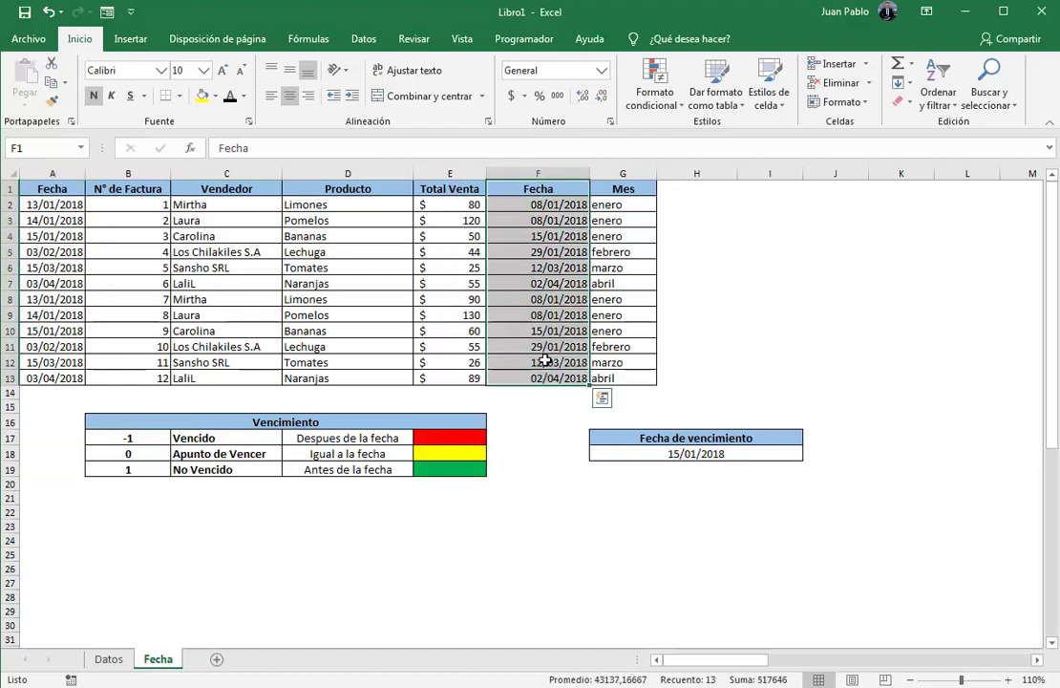
{"action": "key", "text": "ctrl+c"}
{"action": "left_click", "coordinate": [674, 190]}
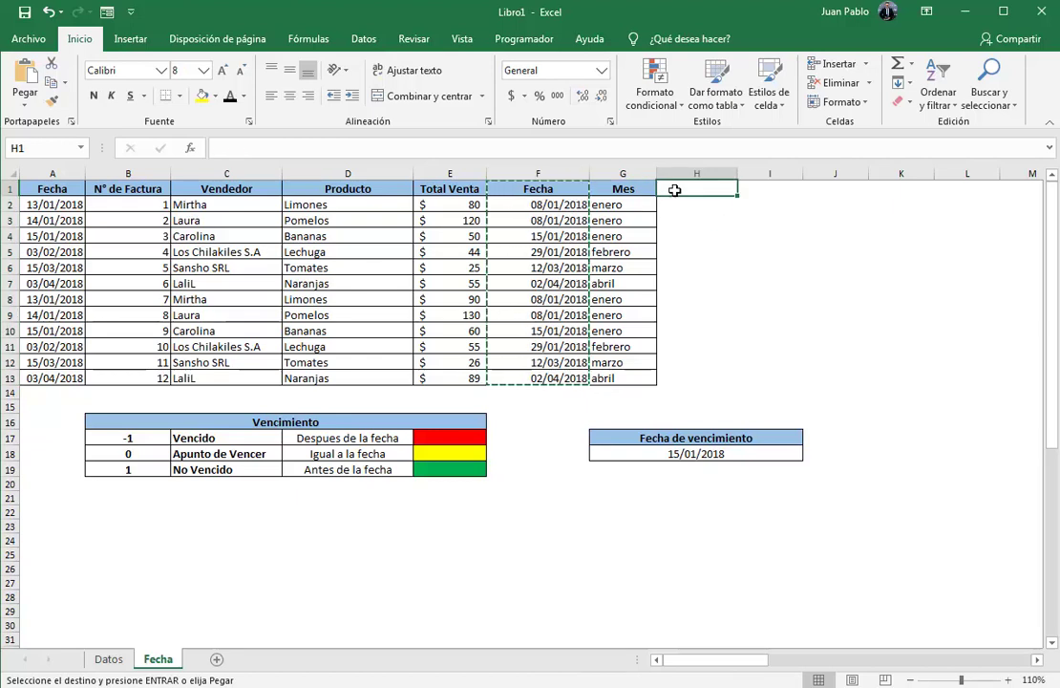
{"action": "key", "text": "ctrl+v"}
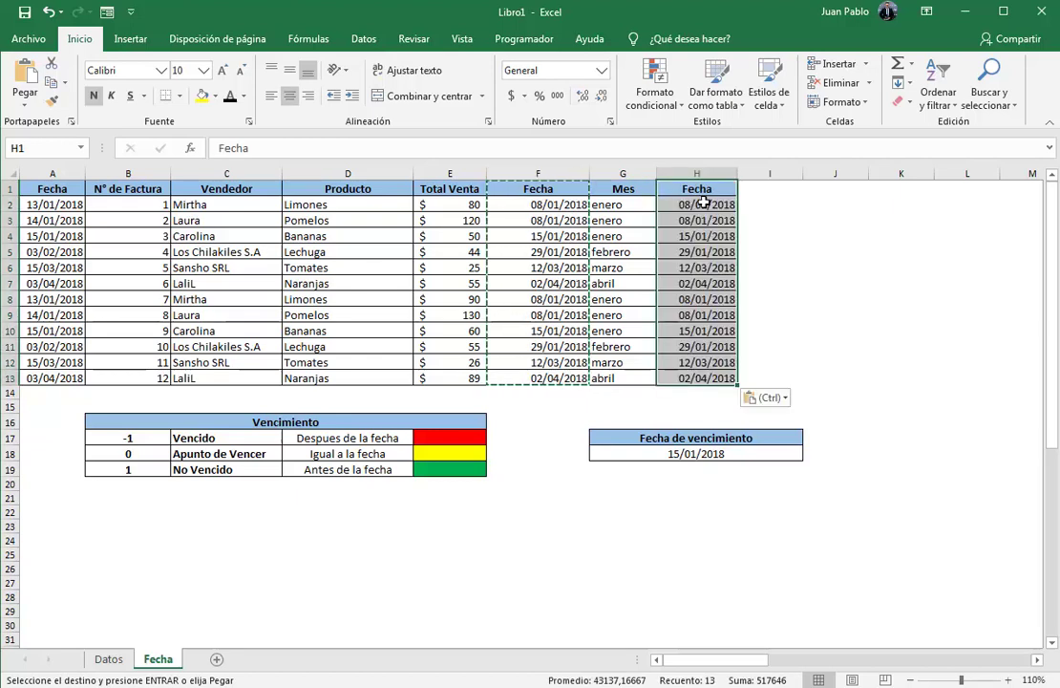
{"action": "left_click_drag", "start_coordinate": [702, 202], "coordinate": [701, 379]}
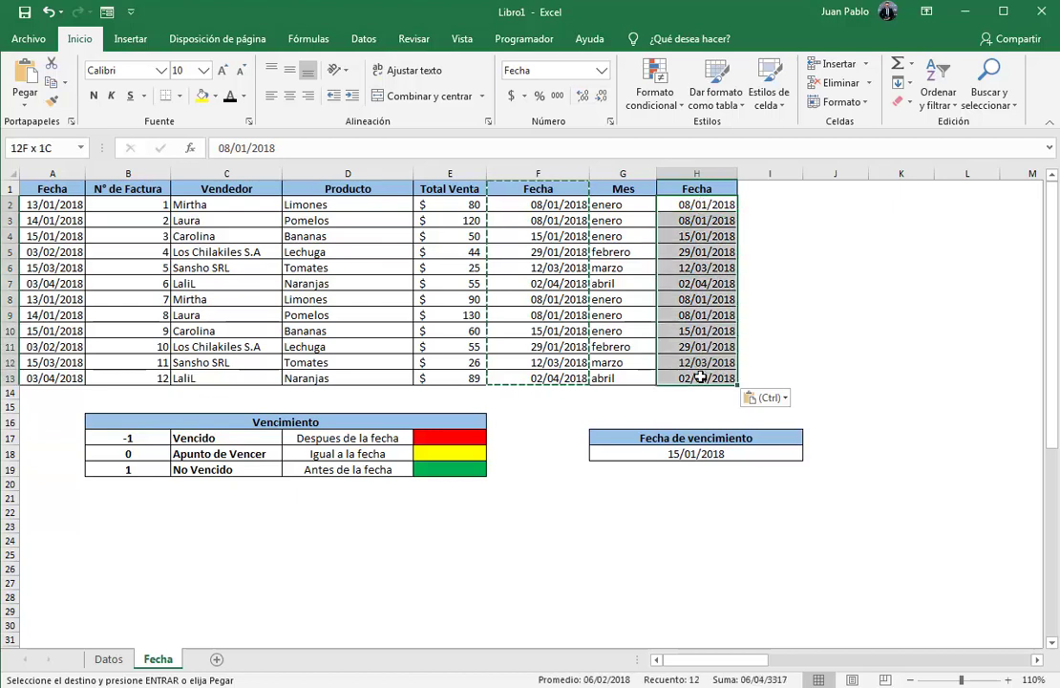
{"action": "key", "text": "Delete"}
Head column H 'Vencimiento' and select the Vencimiento legend table
{"action": "left_click", "coordinate": [690, 189]}
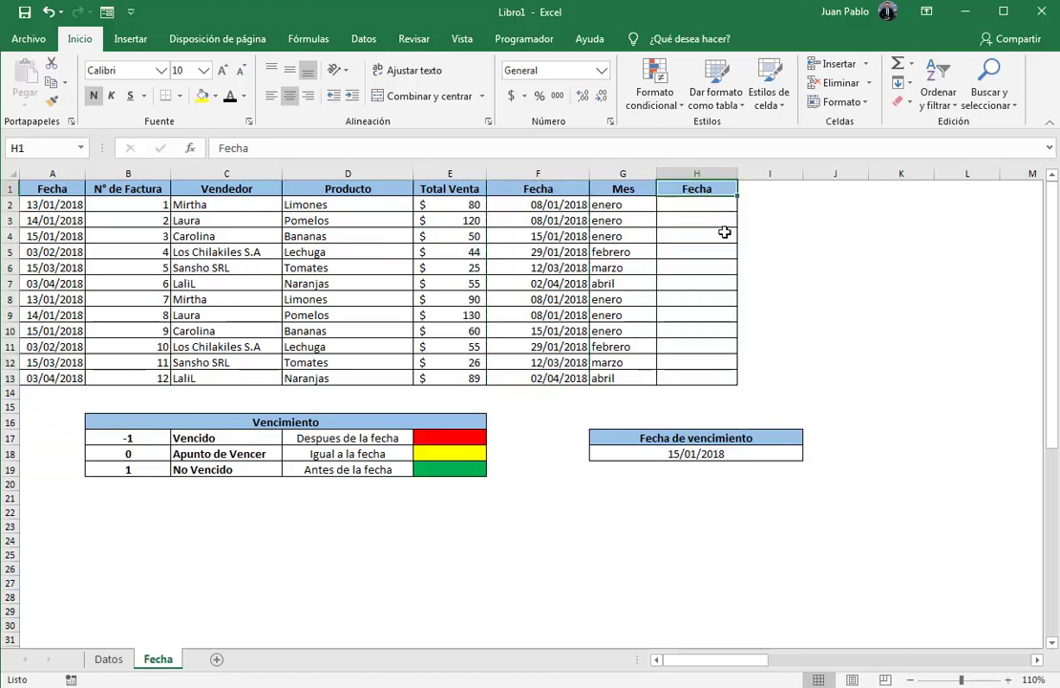
{"action": "type", "text": "Vencimiento"}
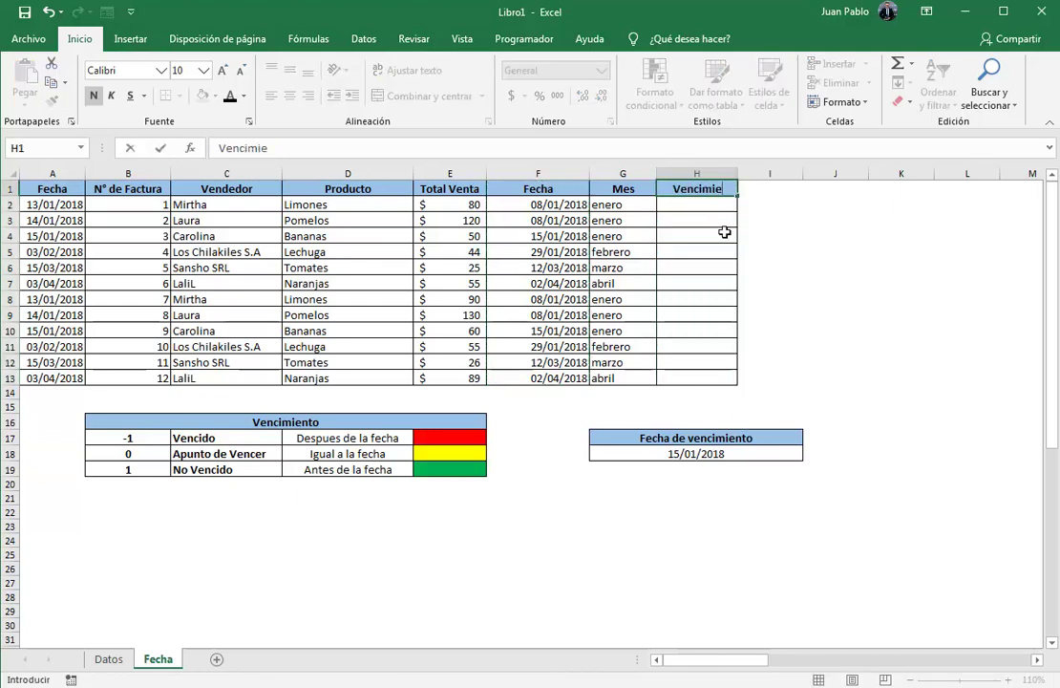
{"action": "key", "text": "Return"}
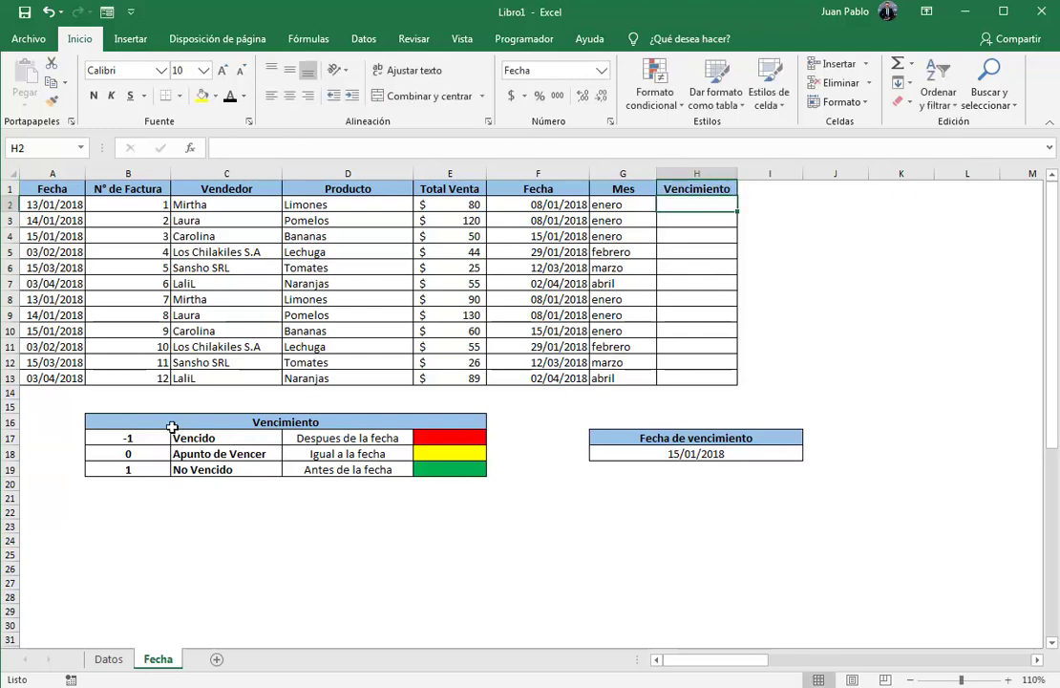
{"action": "left_click_drag", "start_coordinate": [158, 423], "coordinate": [356, 469]}
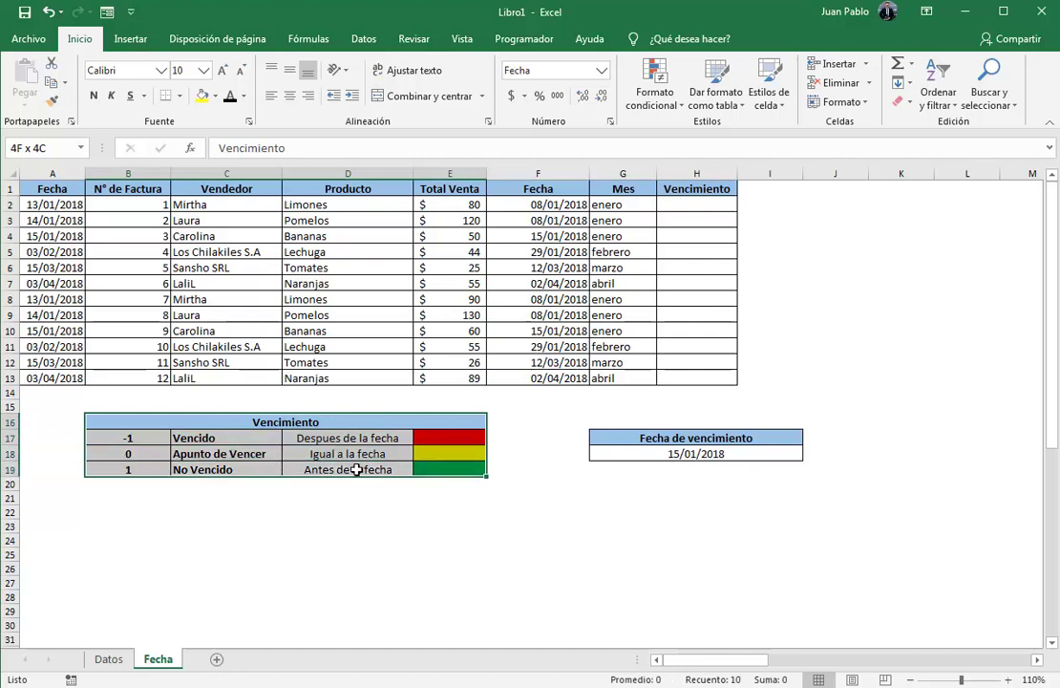
{"action": "left_click", "coordinate": [214, 498]}
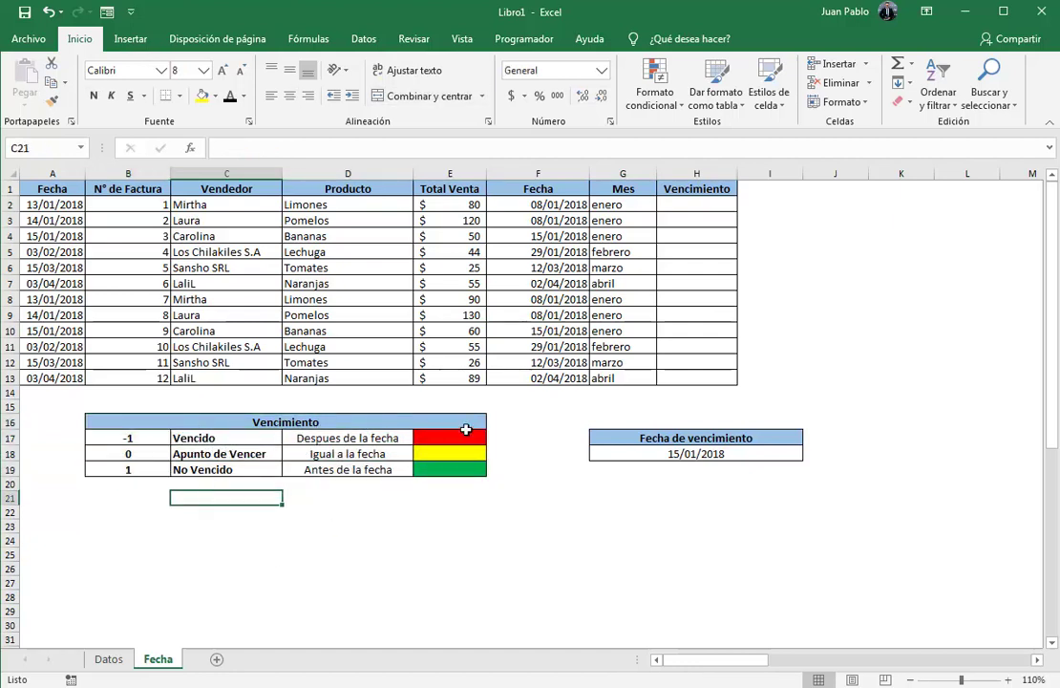
{"action": "left_click", "coordinate": [636, 449]}
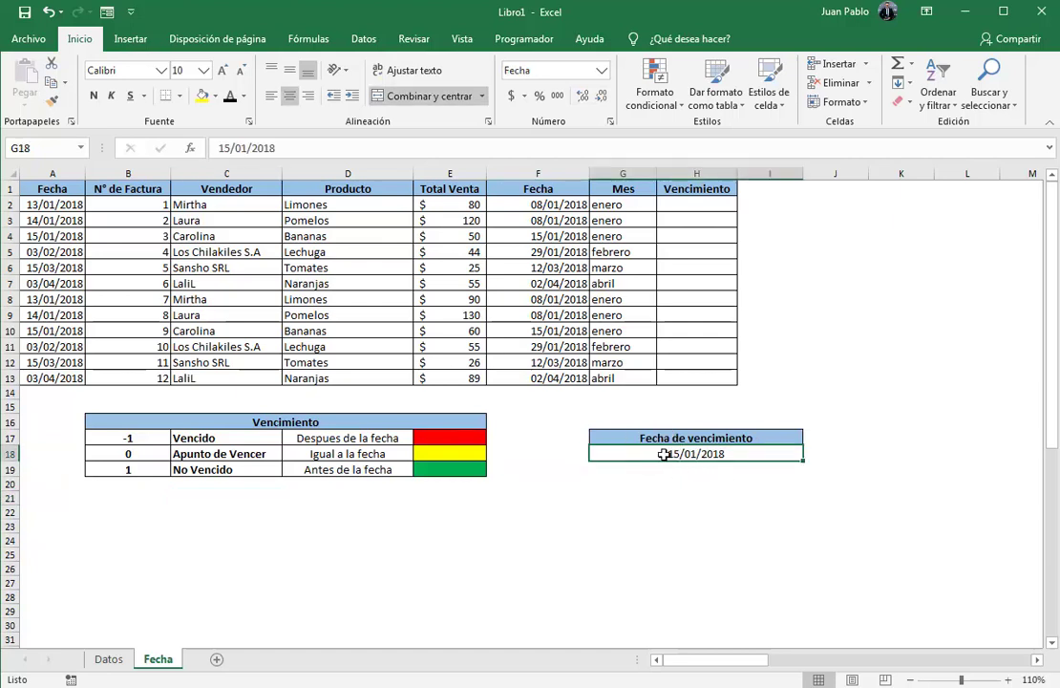
{"action": "left_click", "coordinate": [346, 456]}
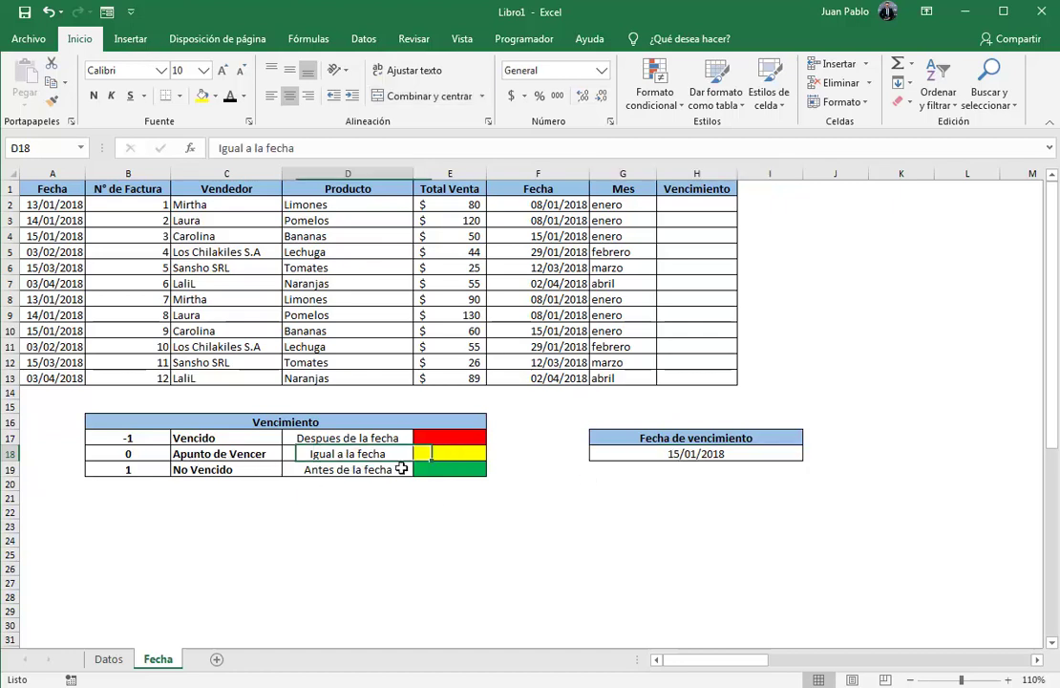
{"action": "left_click", "coordinate": [437, 455]}
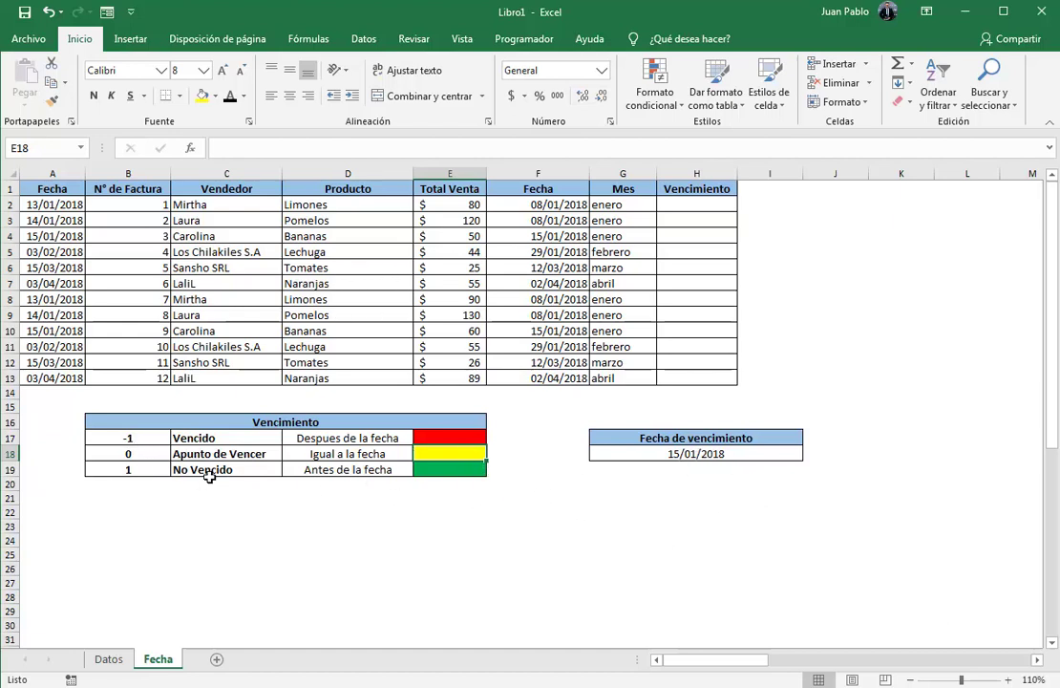
{"action": "left_click", "coordinate": [423, 469]}
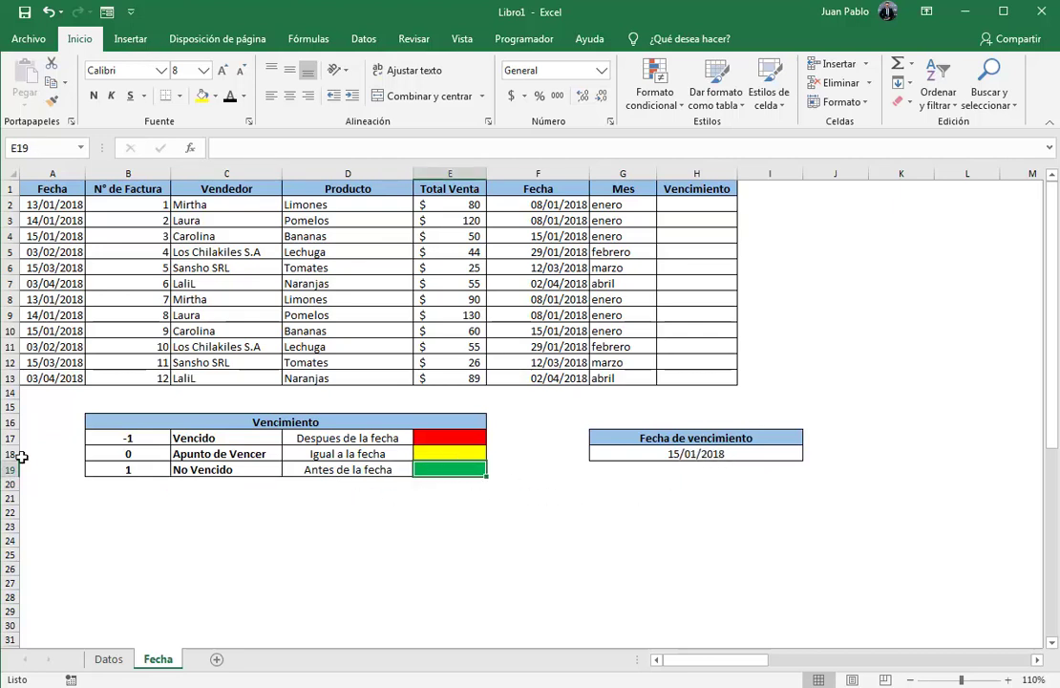
{"action": "left_click", "coordinate": [668, 207]}
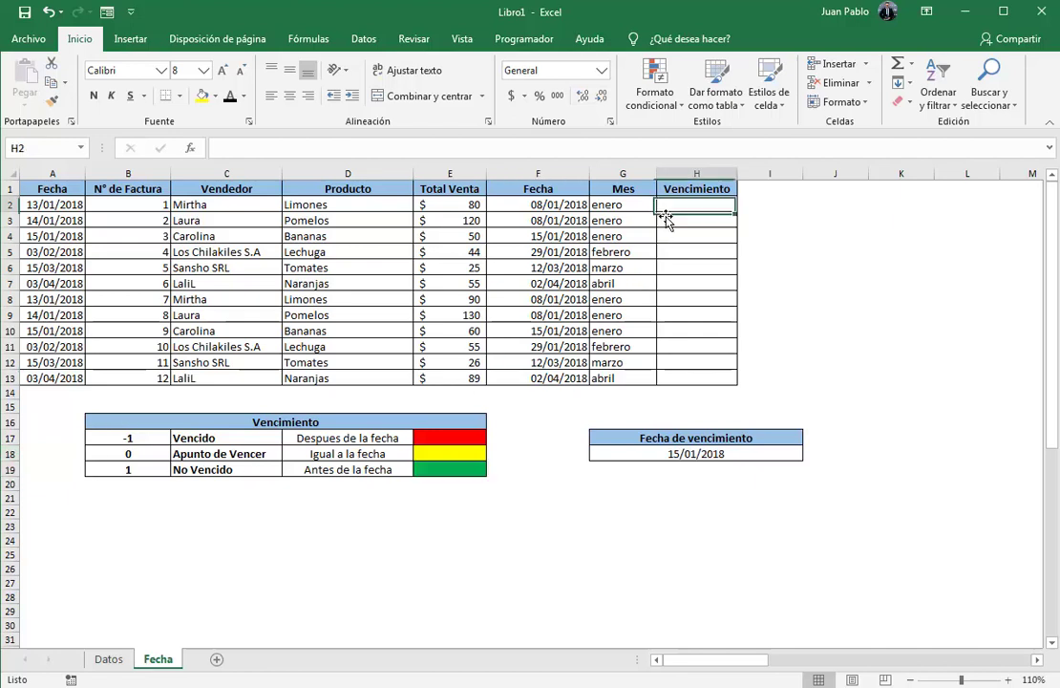
{"action": "left_click", "coordinate": [151, 440]}
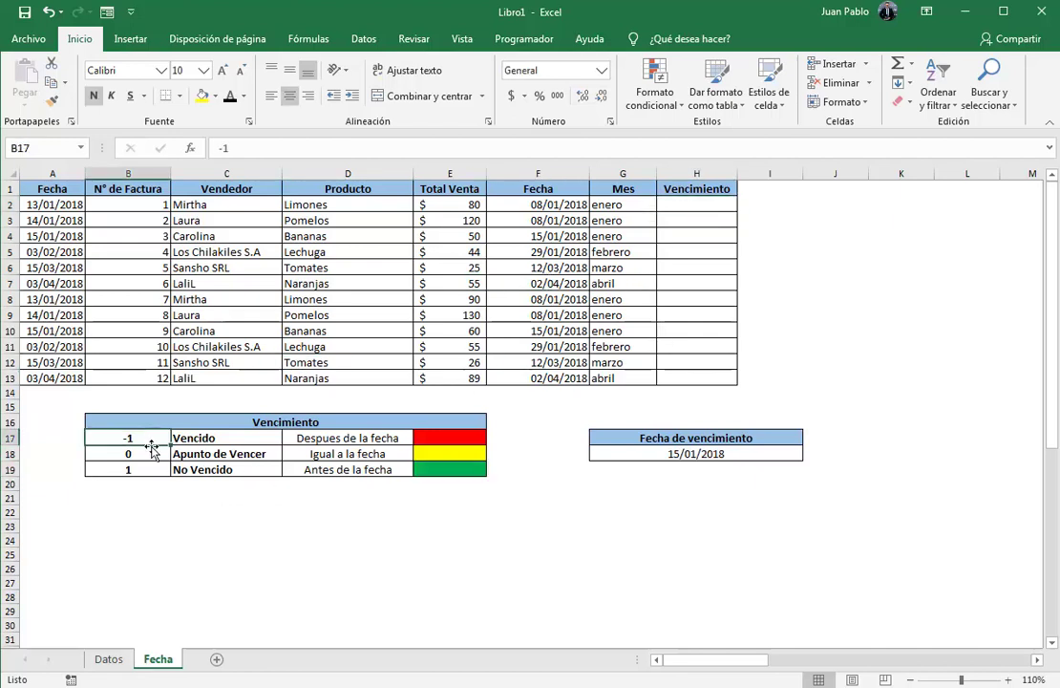
{"action": "left_click", "coordinate": [149, 453]}
{"action": "left_click", "coordinate": [146, 469]}
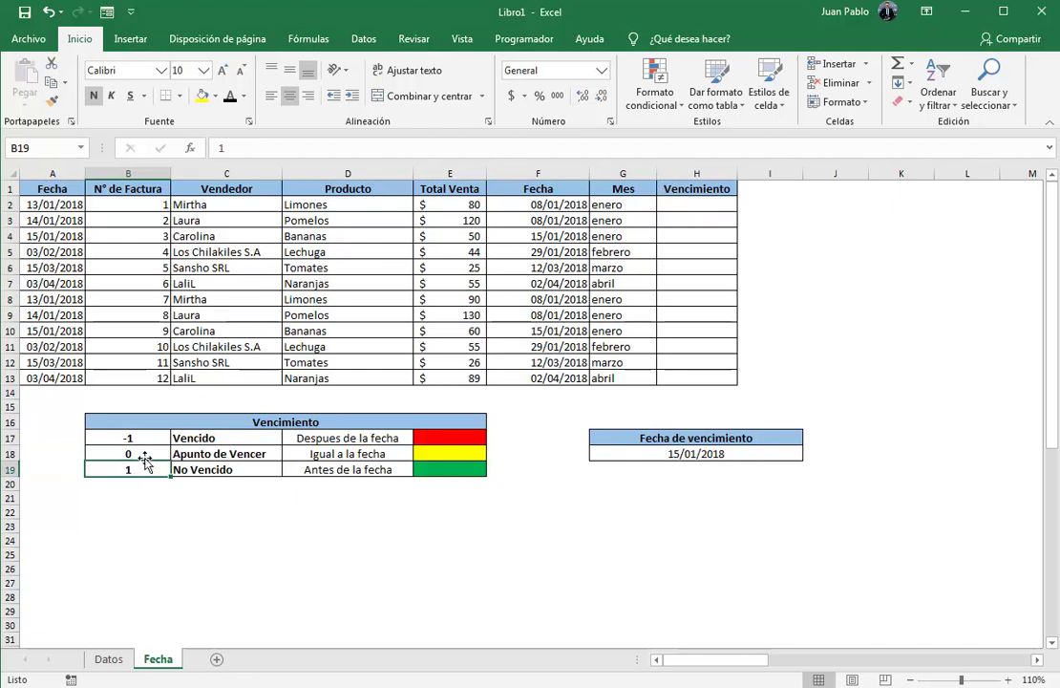
{"action": "left_click_drag", "start_coordinate": [143, 437], "coordinate": [142, 469]}
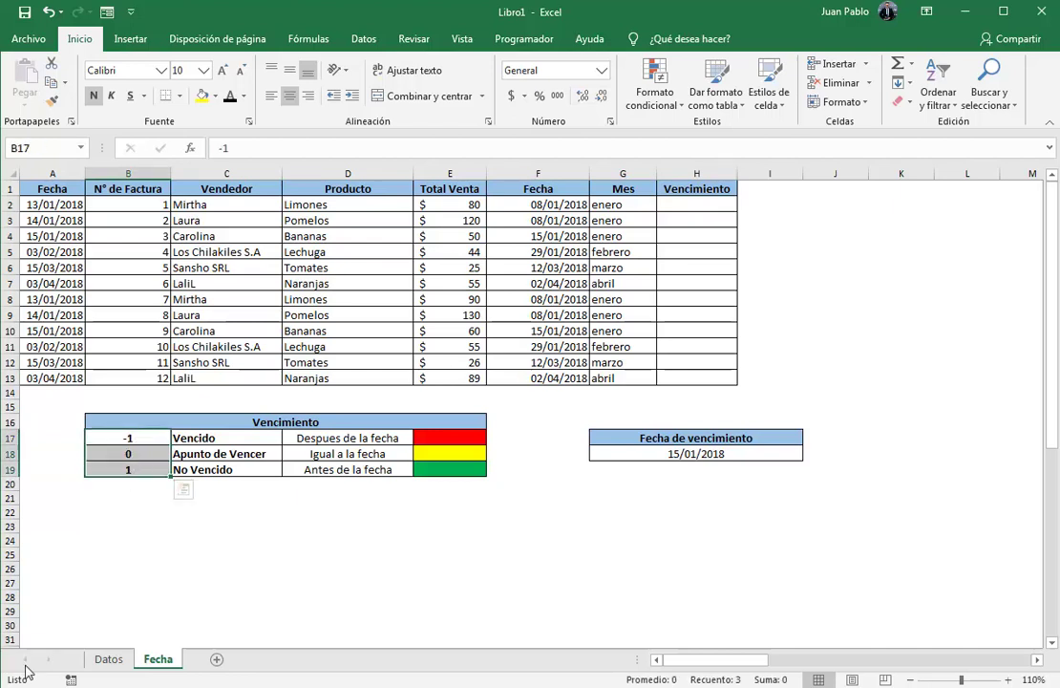
{"action": "left_click", "coordinate": [701, 206]}
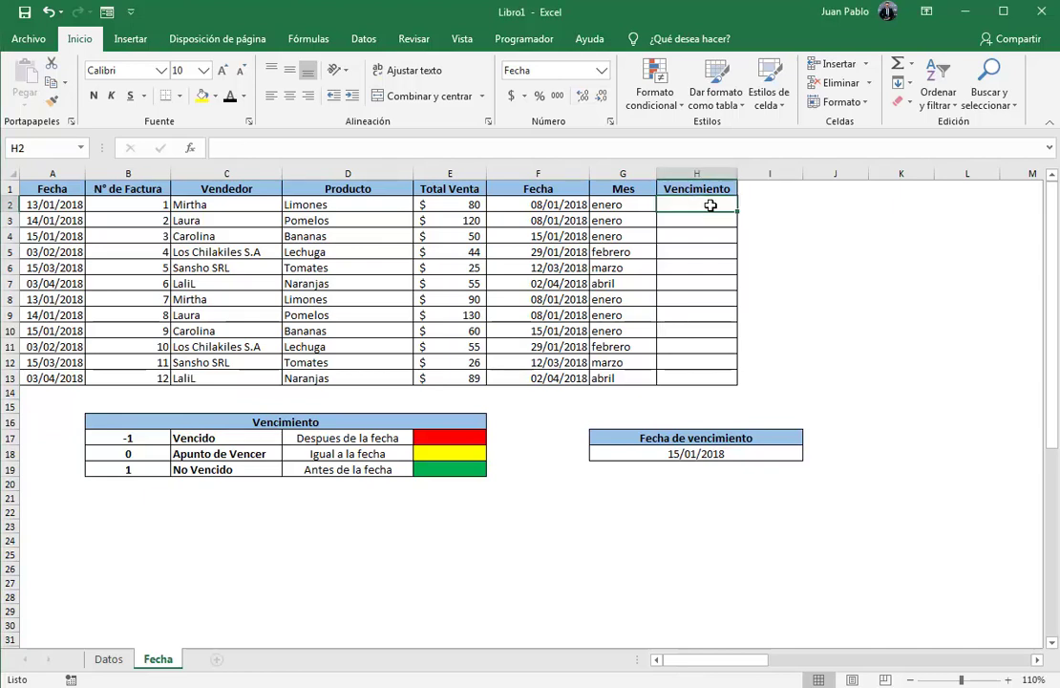
Begin H2's SI formula comparing F2 with the absolute due date $G$18
{"action": "type", "text": "="}
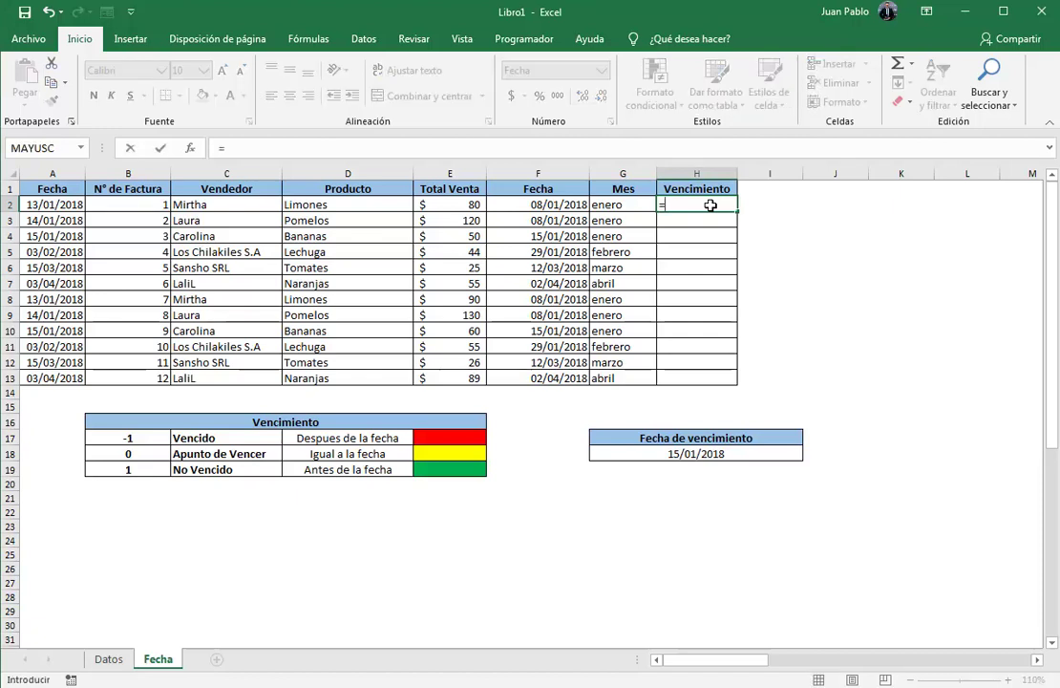
{"action": "type", "text": "si"}
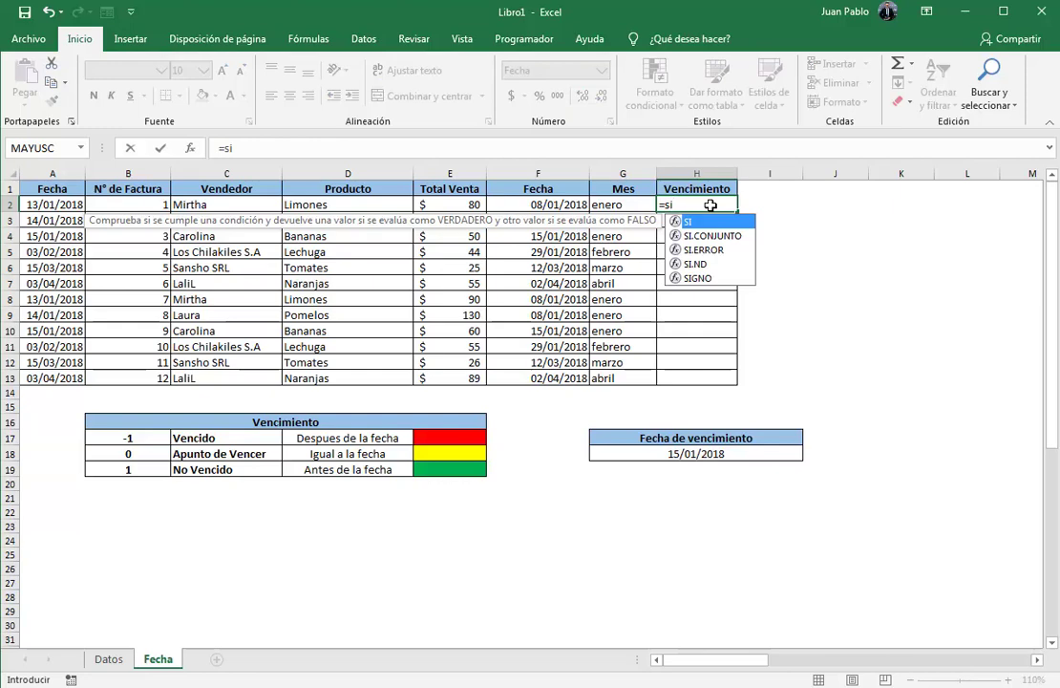
{"action": "key", "text": "Tab"}
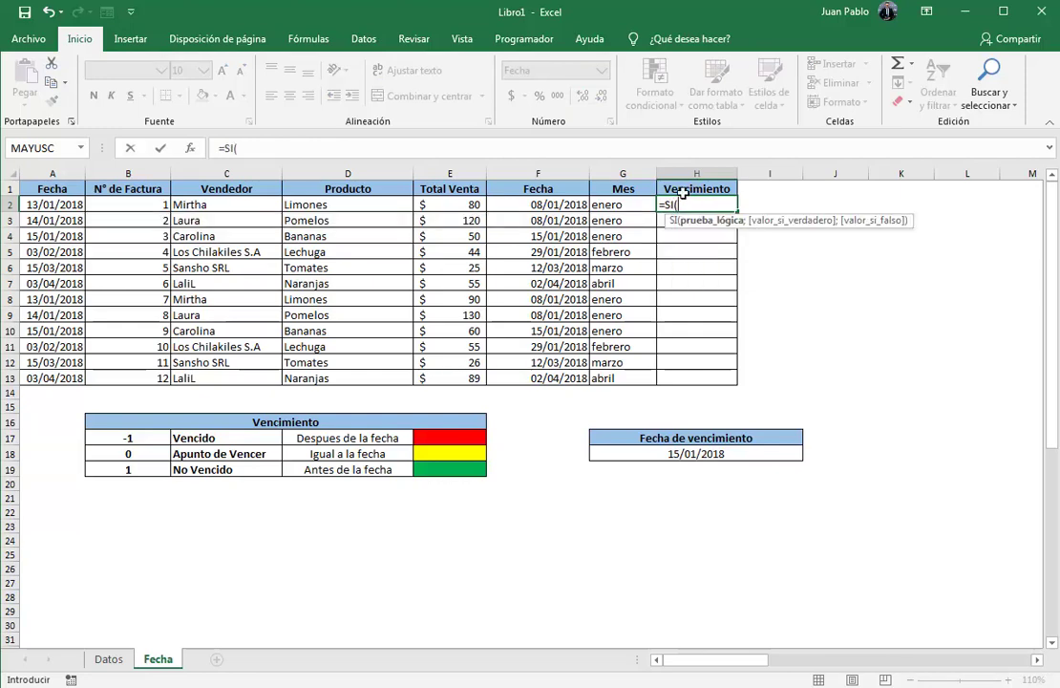
{"action": "left_click", "coordinate": [547, 206]}
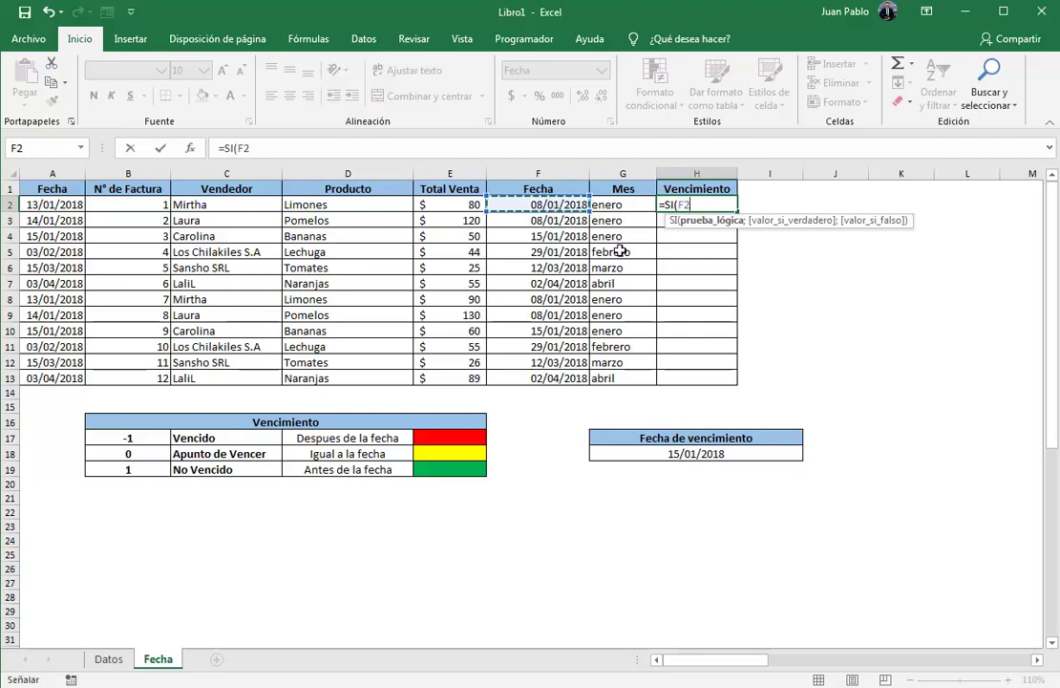
{"action": "type", "text": "<"}
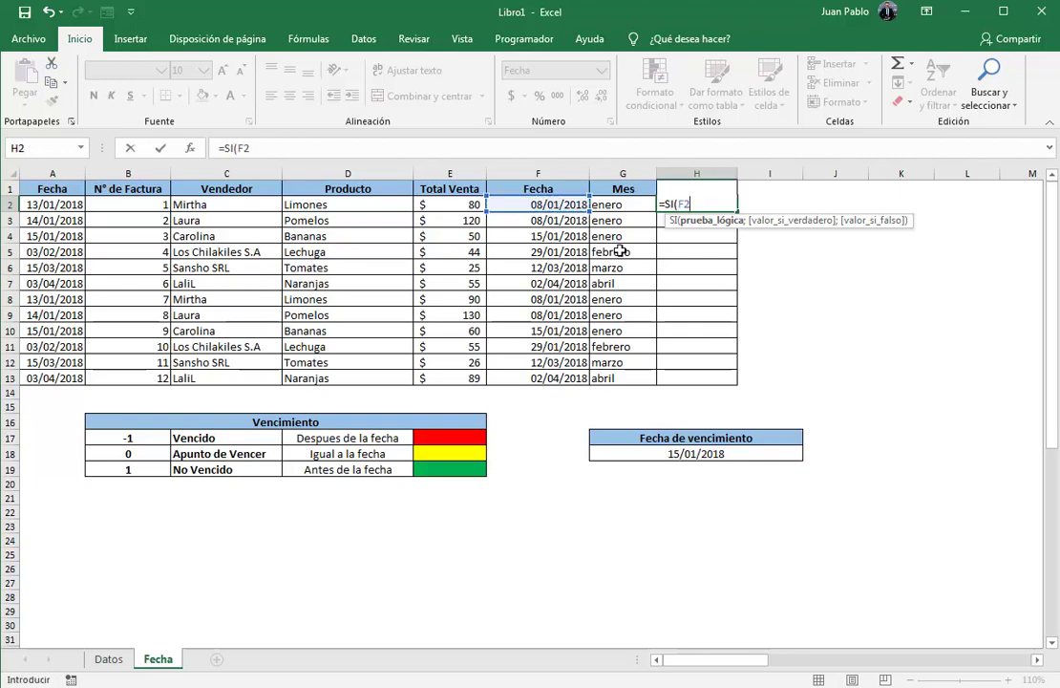
{"action": "type", "text": ">"}
{"action": "left_click", "coordinate": [704, 454]}
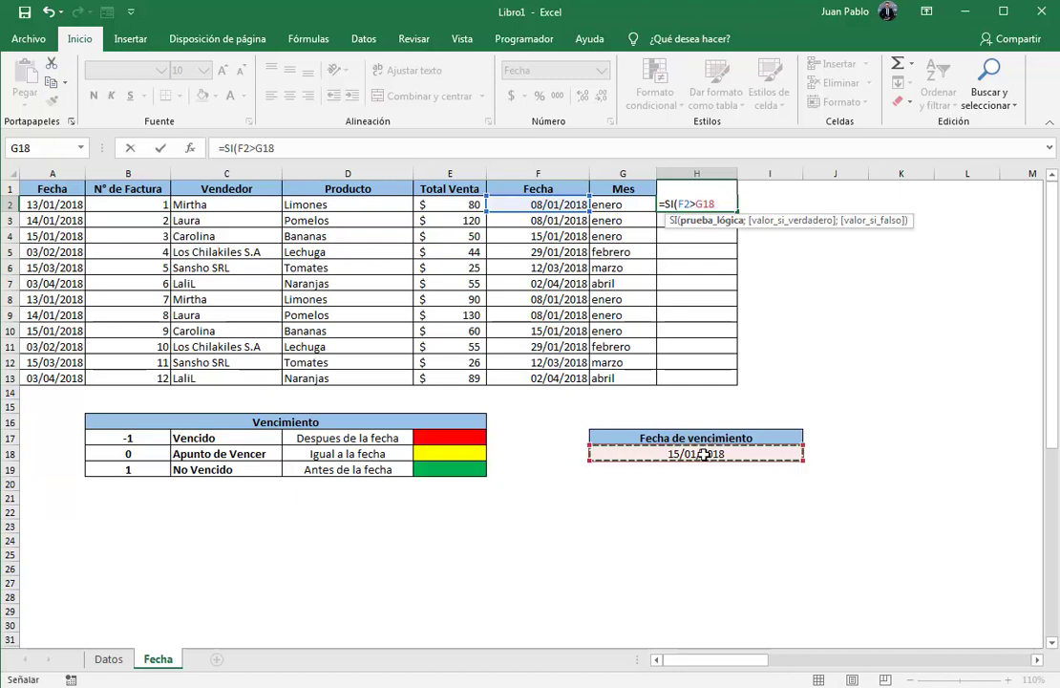
{"action": "key", "text": "F4"}
{"action": "type", "text": "$G$18;-1"}
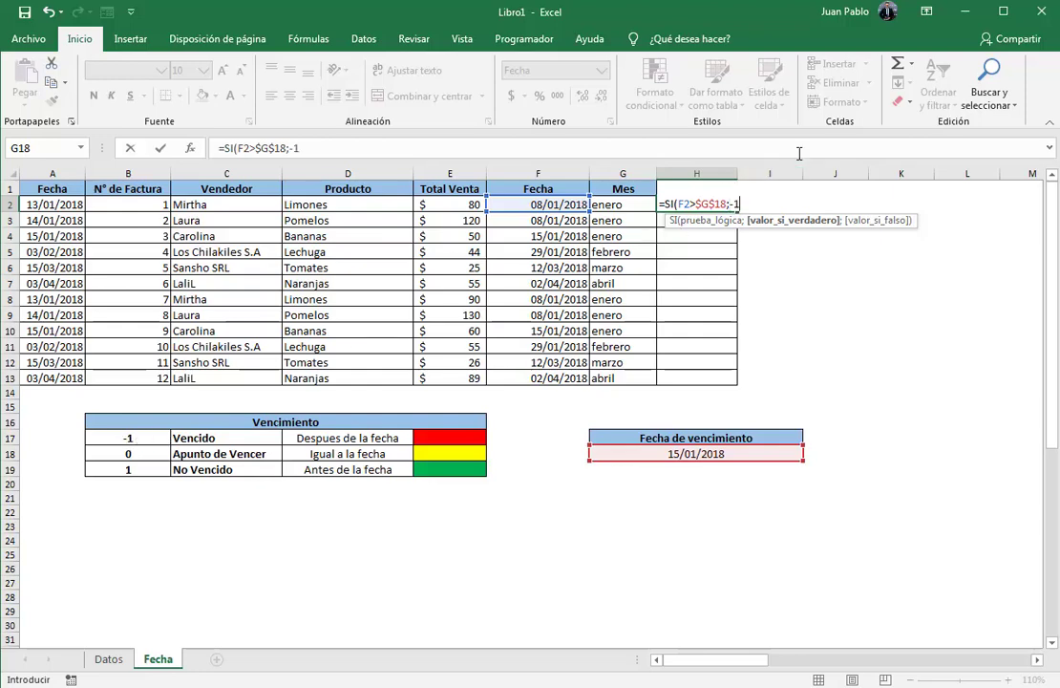
Complete the nested SI so H2 holds =SI(F2>$G$18;-1;SI(F2<$G$18;1;0))
{"action": "type", "text": ";"}
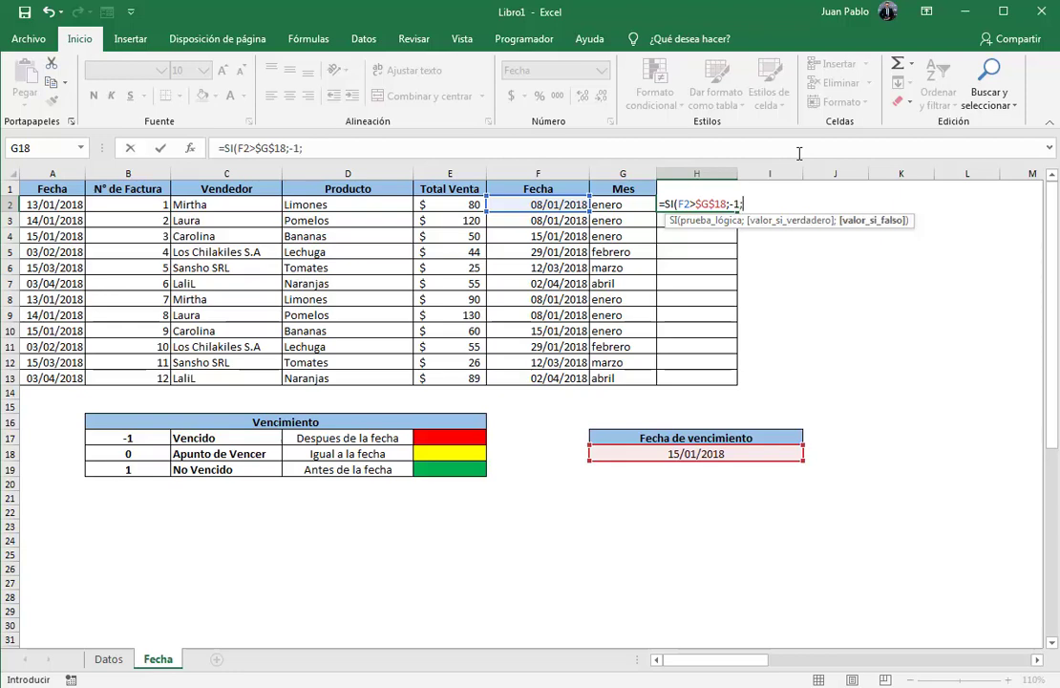
{"action": "type", "text": "si"}
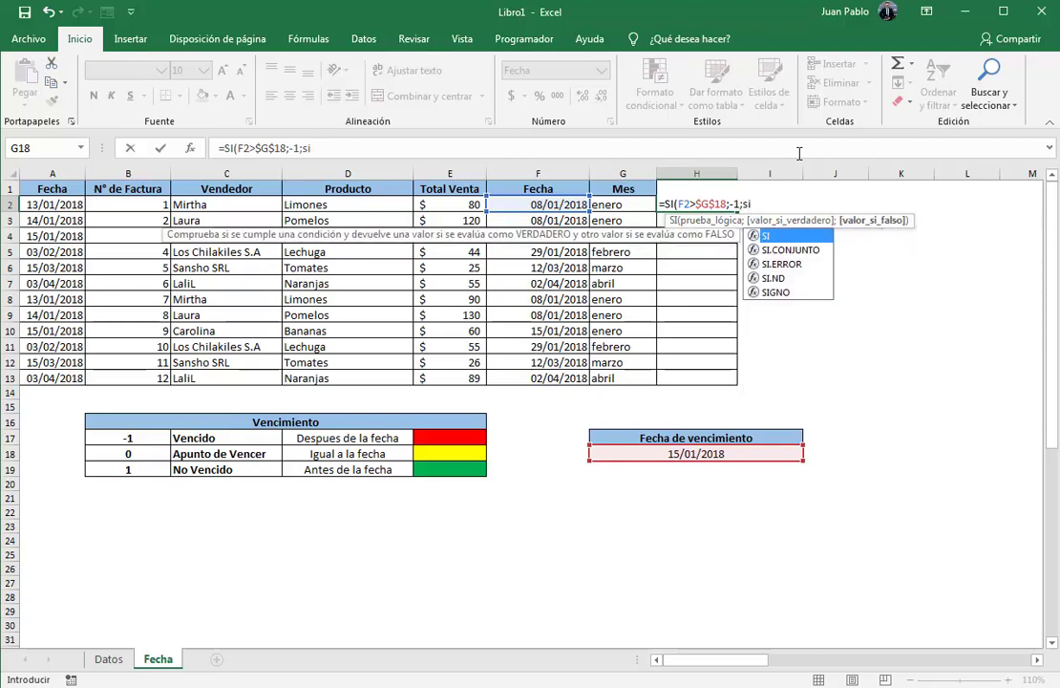
{"action": "key", "text": "Tab"}
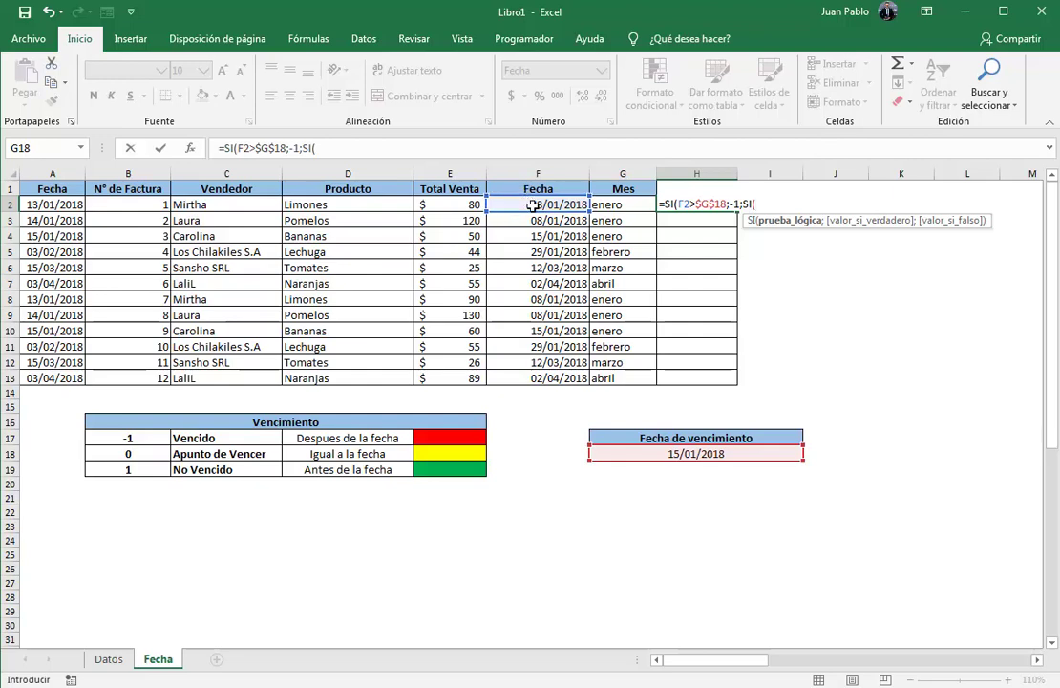
{"action": "left_click", "coordinate": [533, 205]}
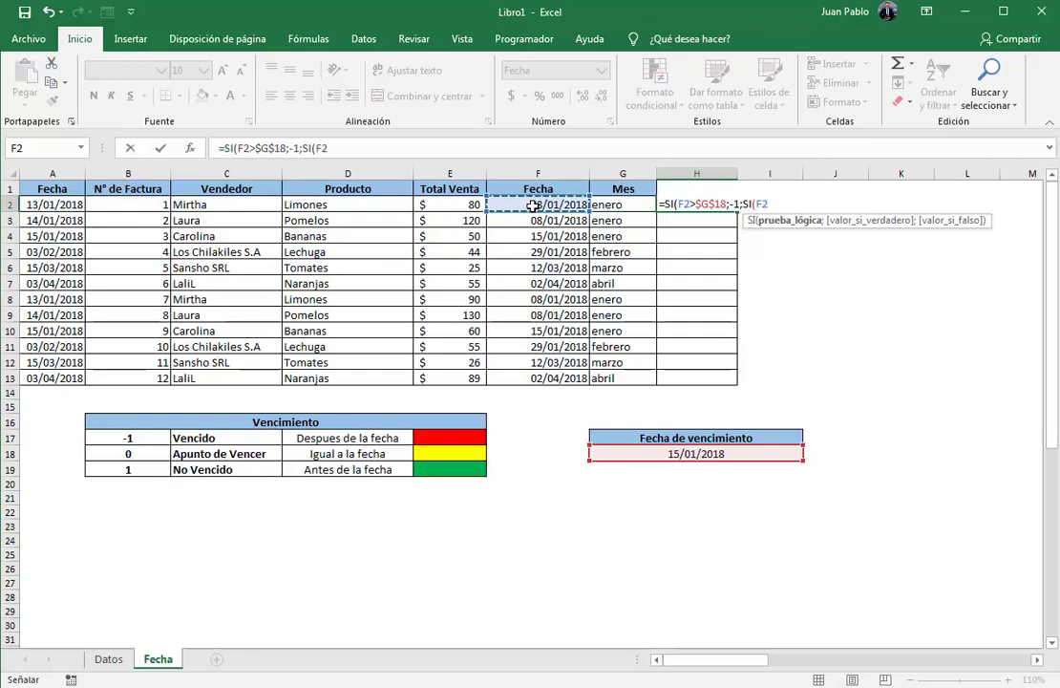
{"action": "type", "text": ">"}
{"action": "left_click", "coordinate": [692, 457]}
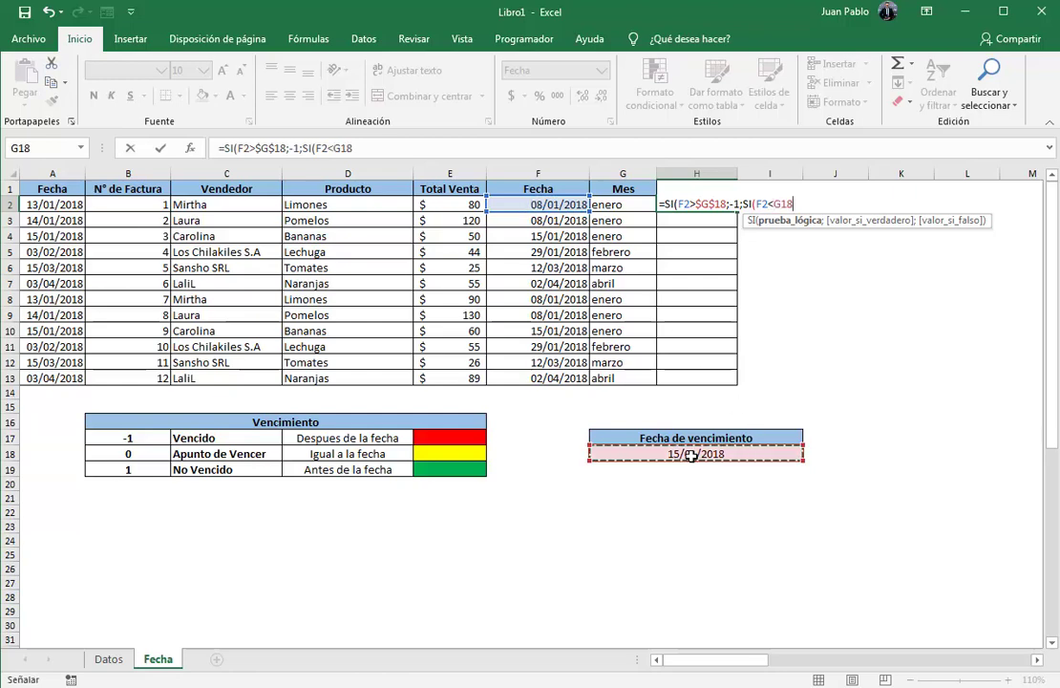
{"action": "key", "text": "F4"}
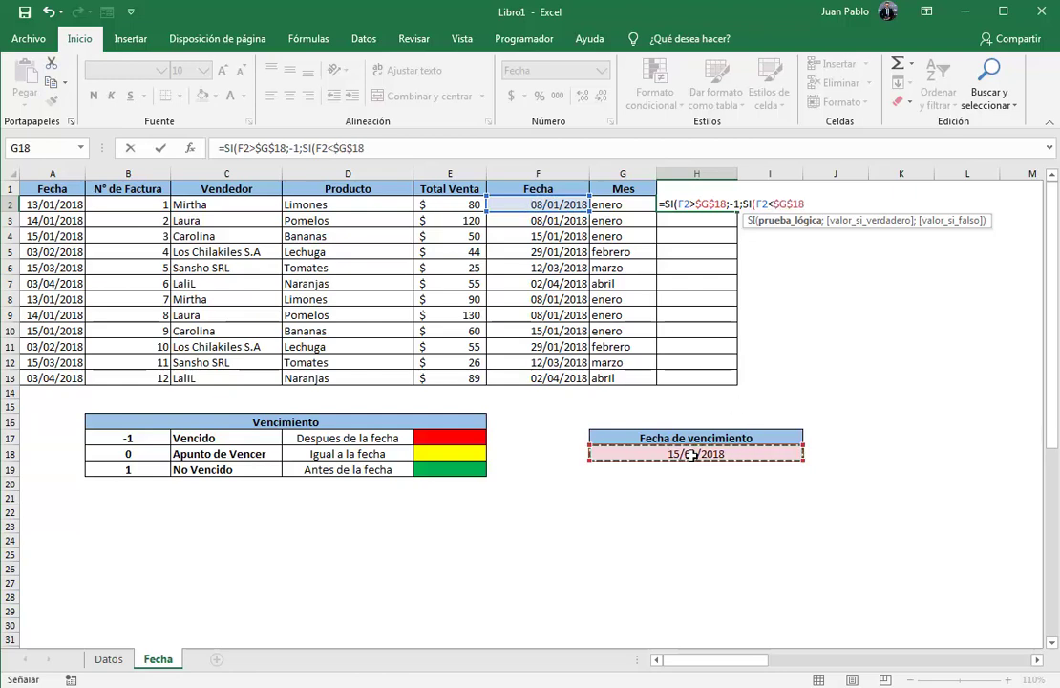
{"action": "type", "text": ";1"}
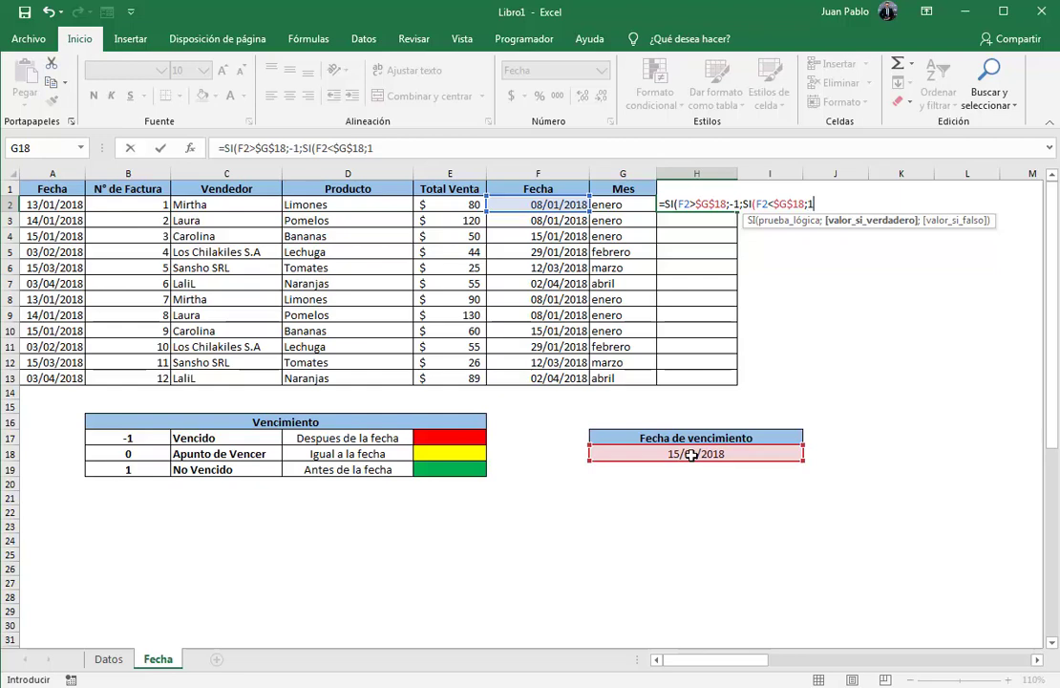
{"action": "type", "text": ";0"}
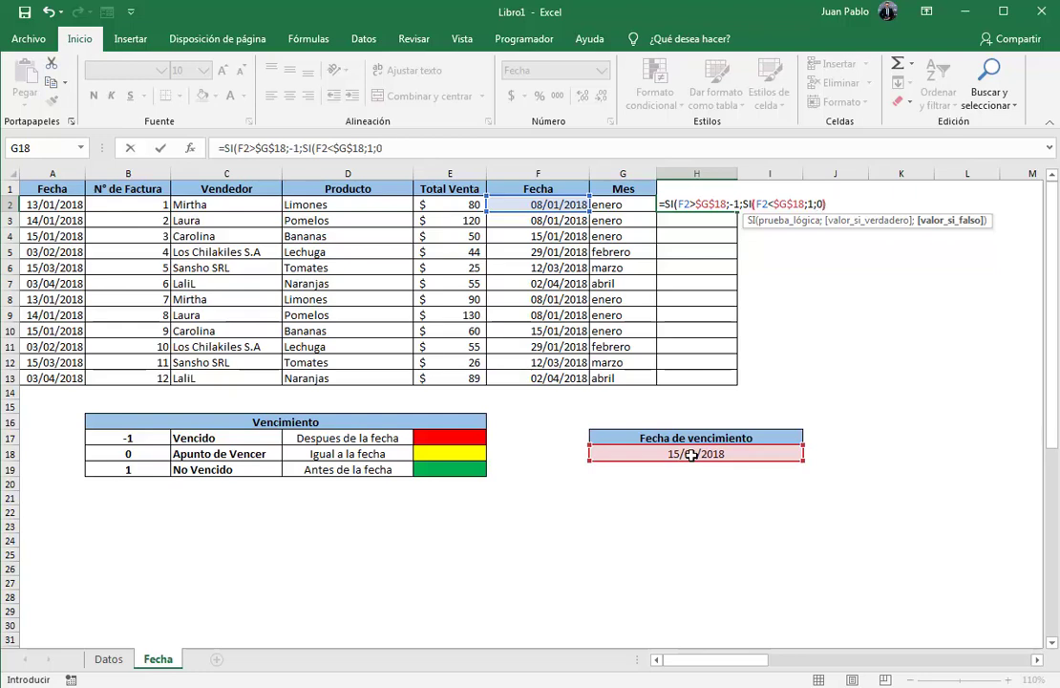
{"action": "type", "text": ")"}
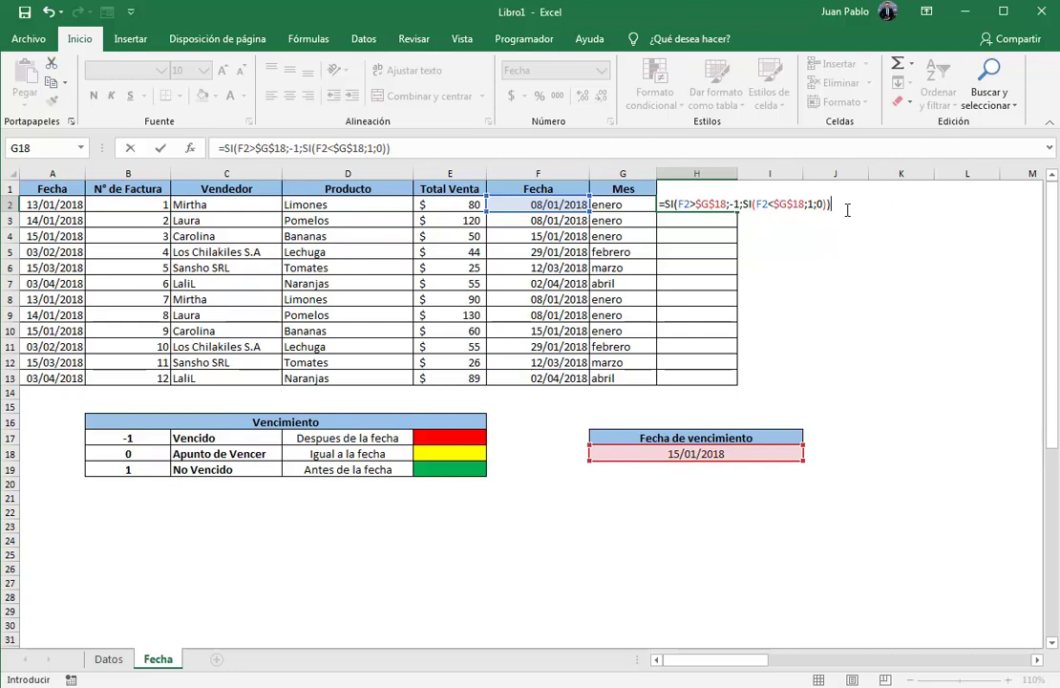
{"action": "key", "text": "Return"}
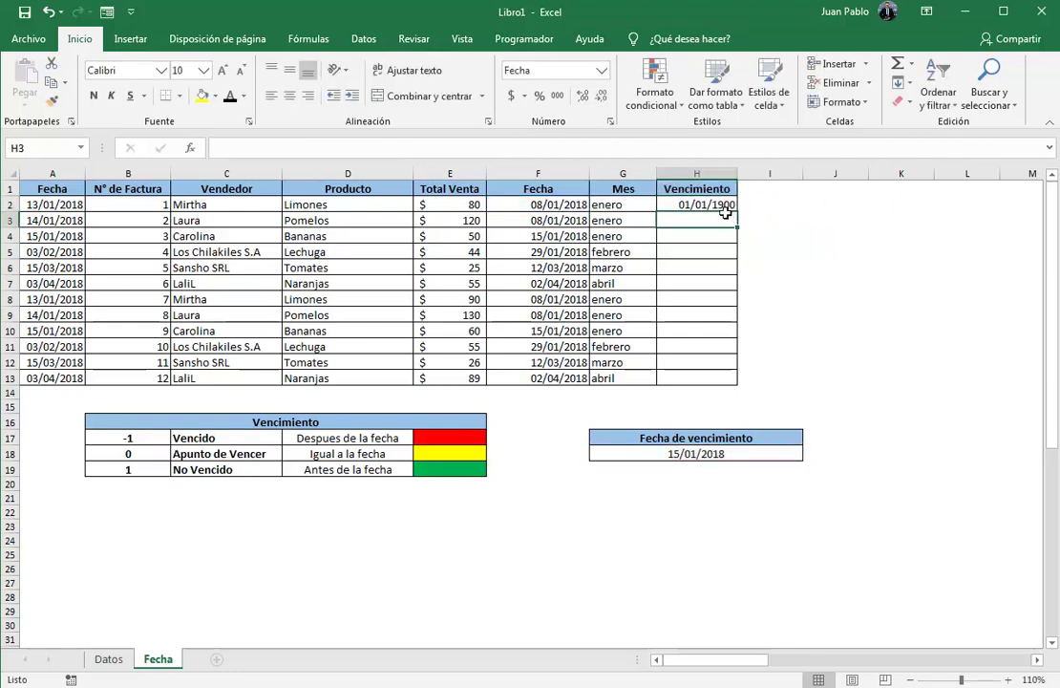
{"action": "left_click", "coordinate": [718, 205]}
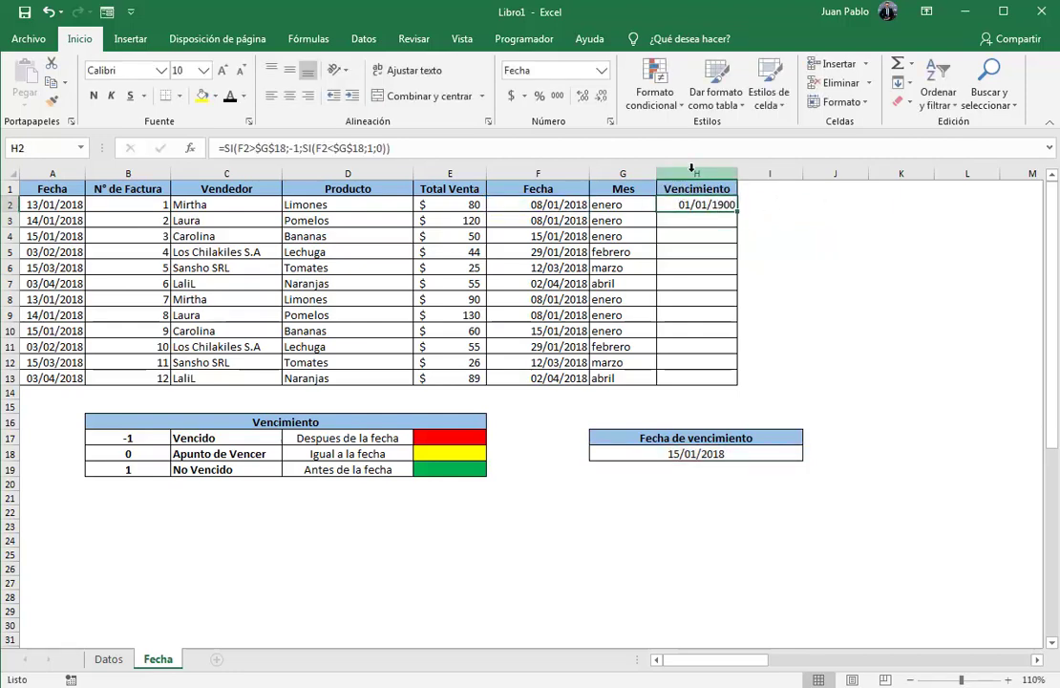
Format column H as General and fill H2's formula down to H13, showing 1, 0 or -1
{"action": "left_click", "coordinate": [692, 172]}
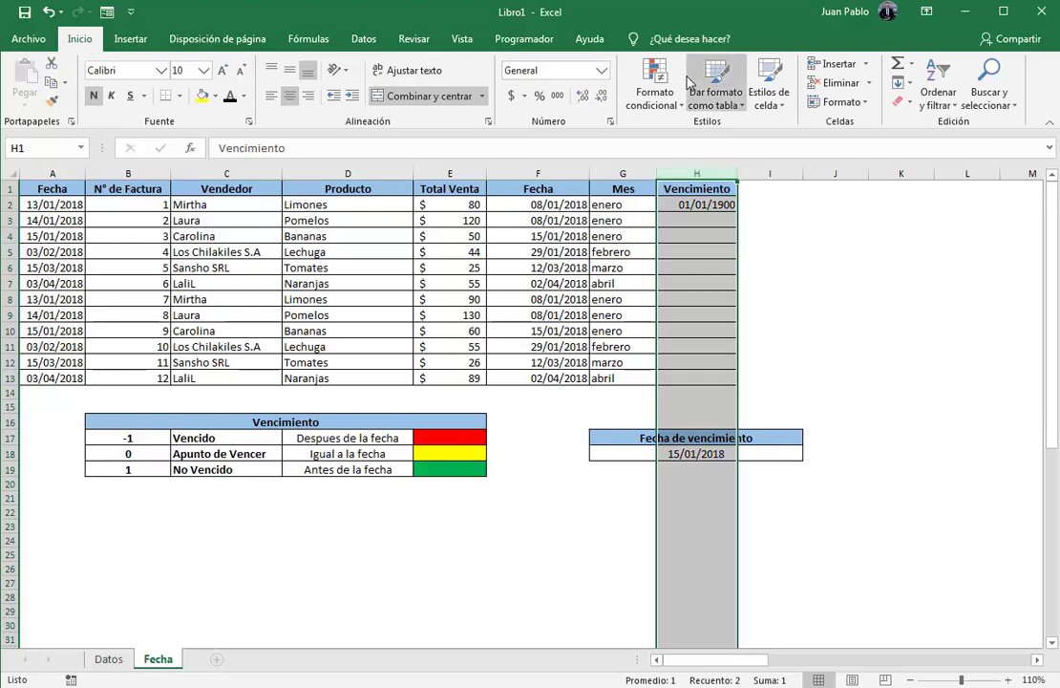
{"action": "left_click", "coordinate": [602, 70]}
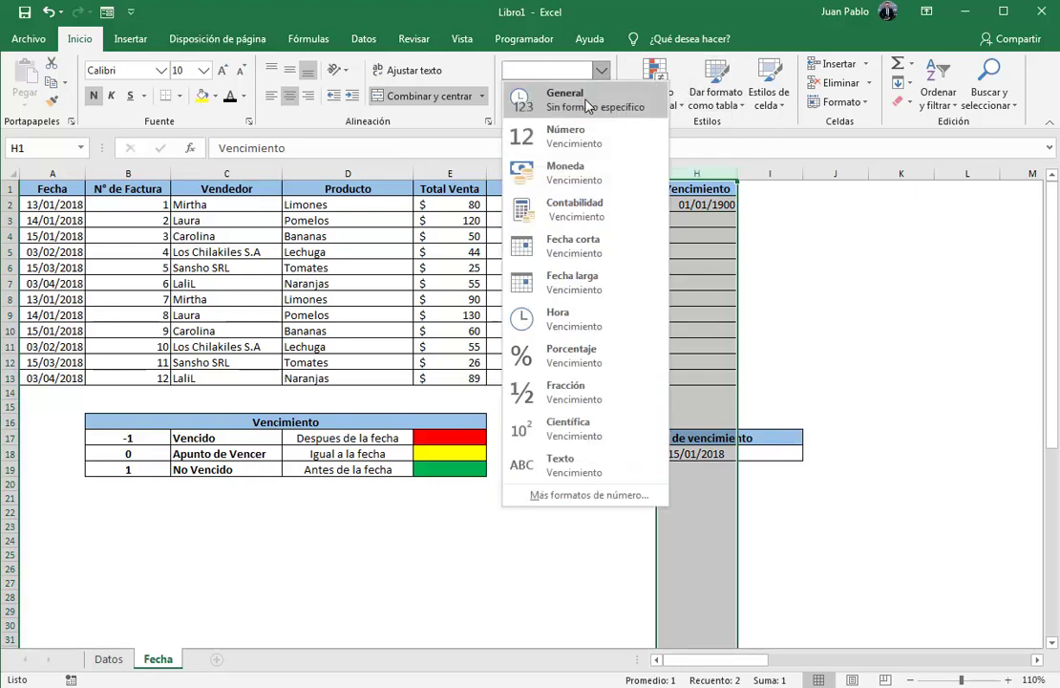
{"action": "left_click", "coordinate": [587, 101]}
{"action": "left_click", "coordinate": [706, 209]}
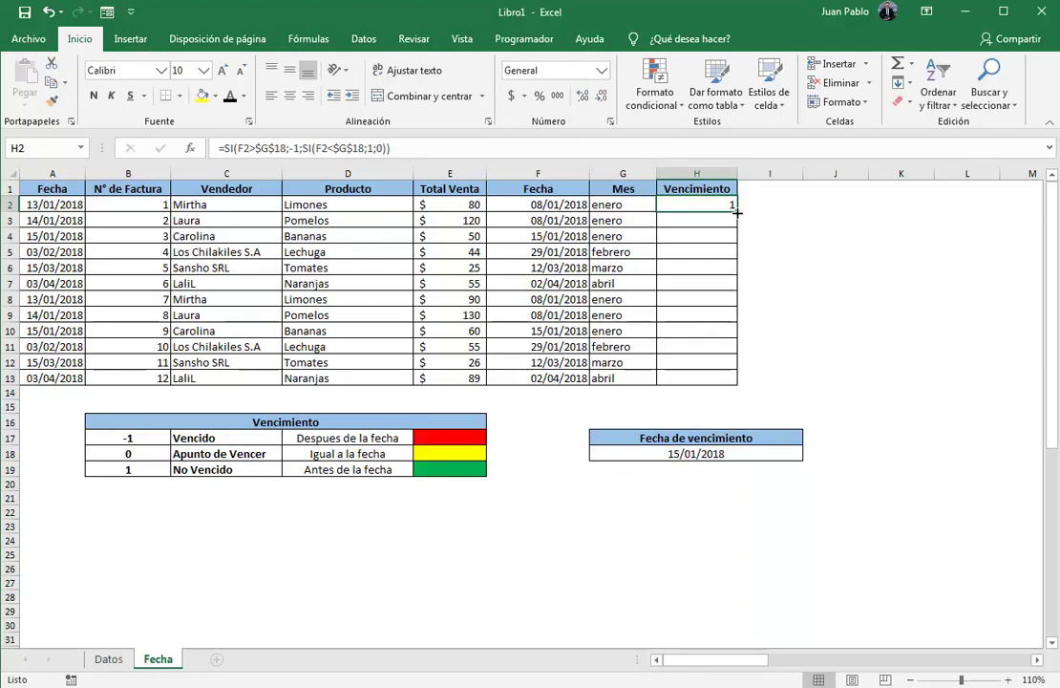
{"action": "double_click", "coordinate": [738, 210]}
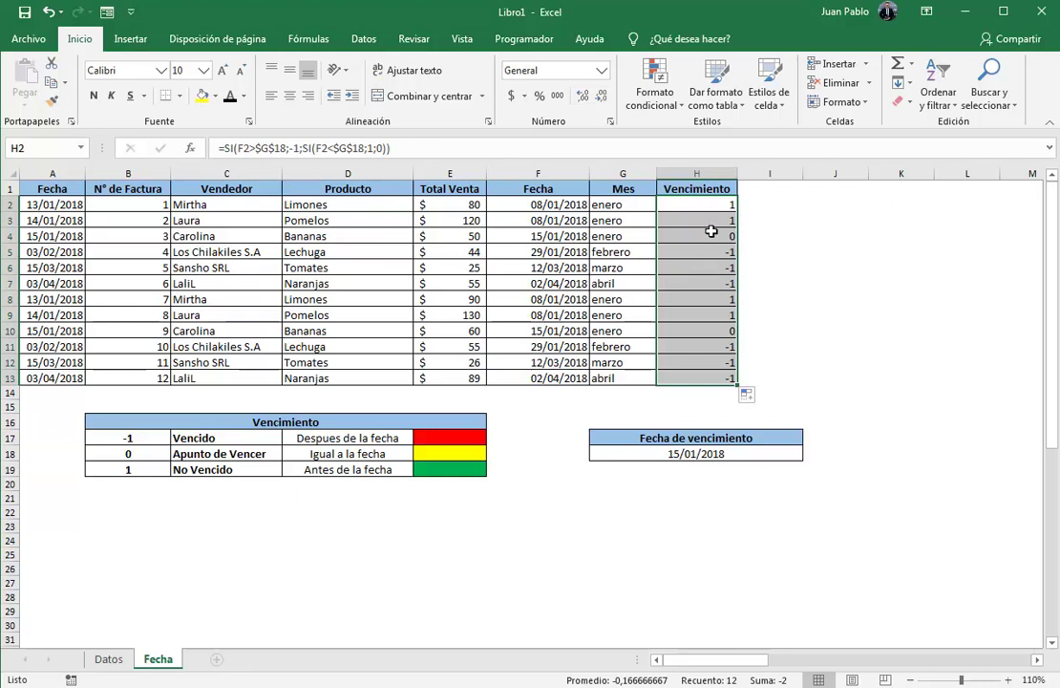
{"action": "left_click_drag", "start_coordinate": [688, 208], "coordinate": [695, 371]}
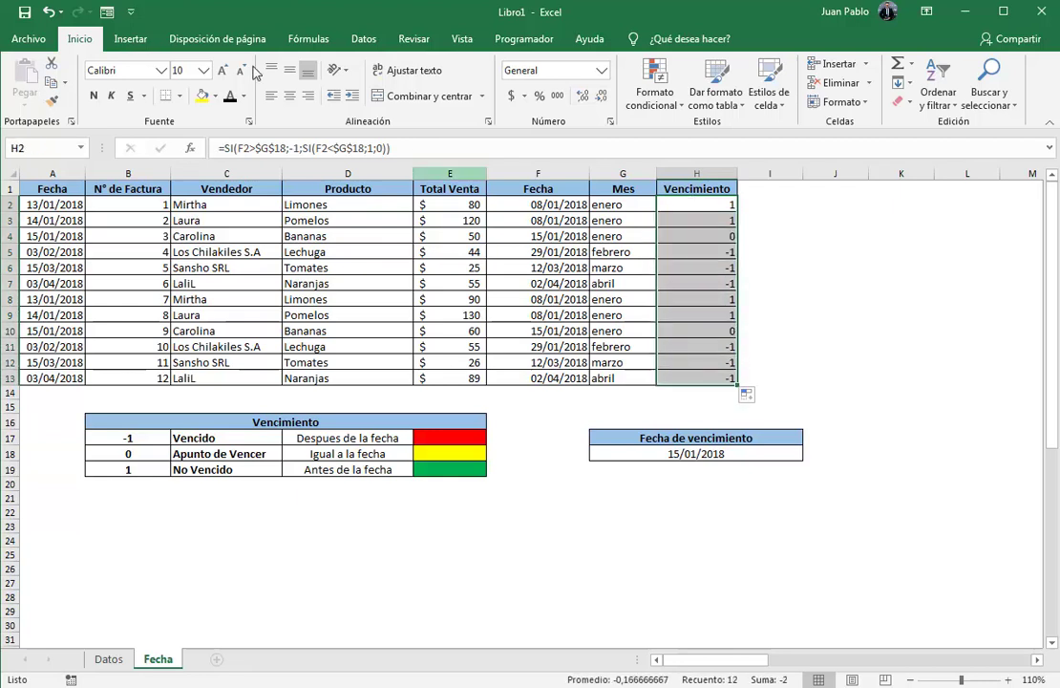
{"action": "left_click", "coordinate": [941, 283]}
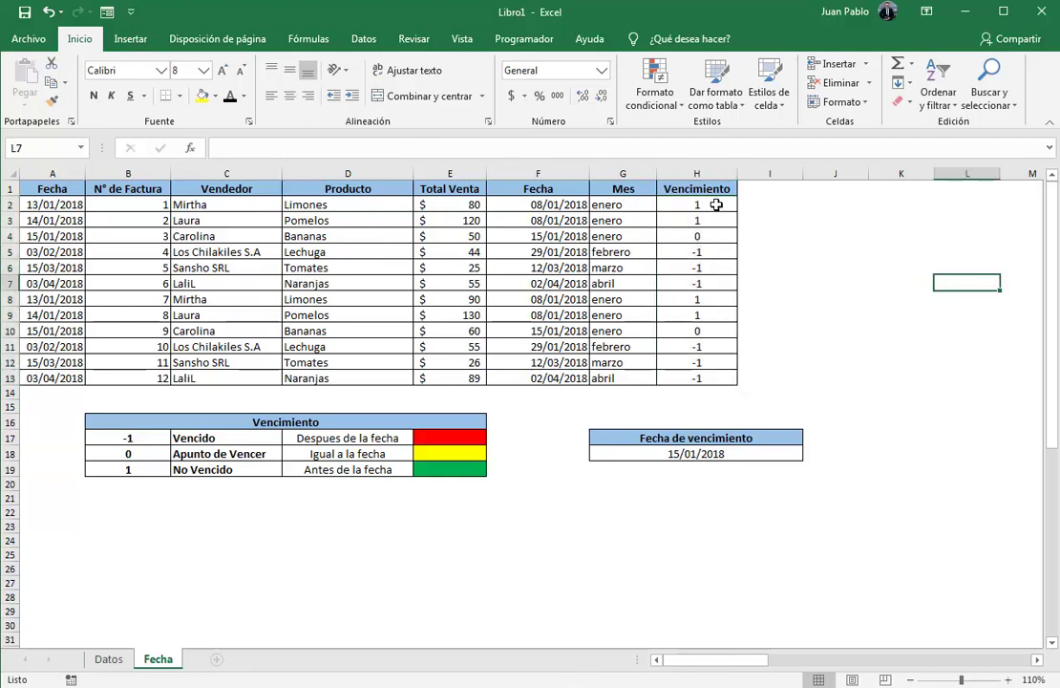
{"action": "left_click", "coordinate": [542, 206]}
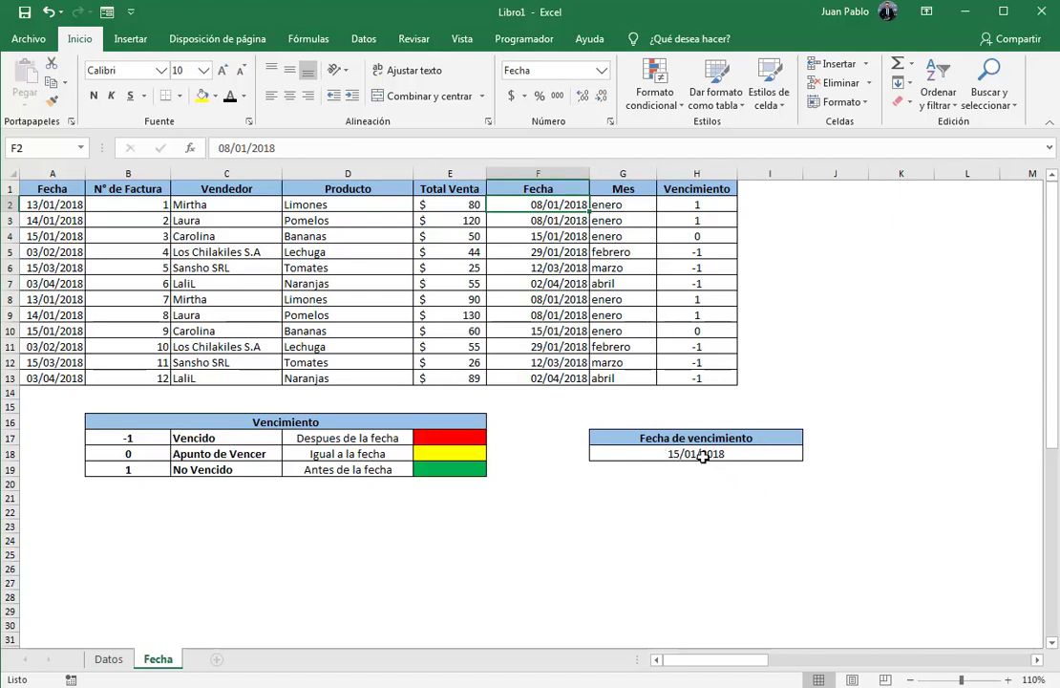
{"action": "left_click", "coordinate": [688, 456]}
{"action": "left_click", "coordinate": [690, 206]}
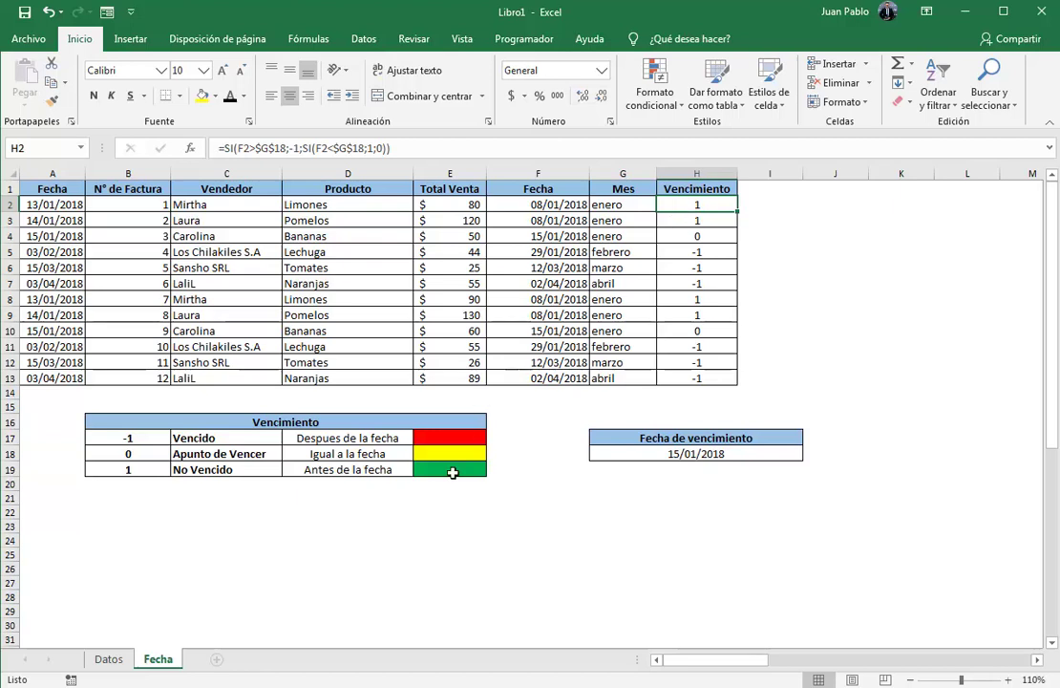
{"action": "left_click", "coordinate": [694, 236]}
{"action": "left_click", "coordinate": [573, 236]}
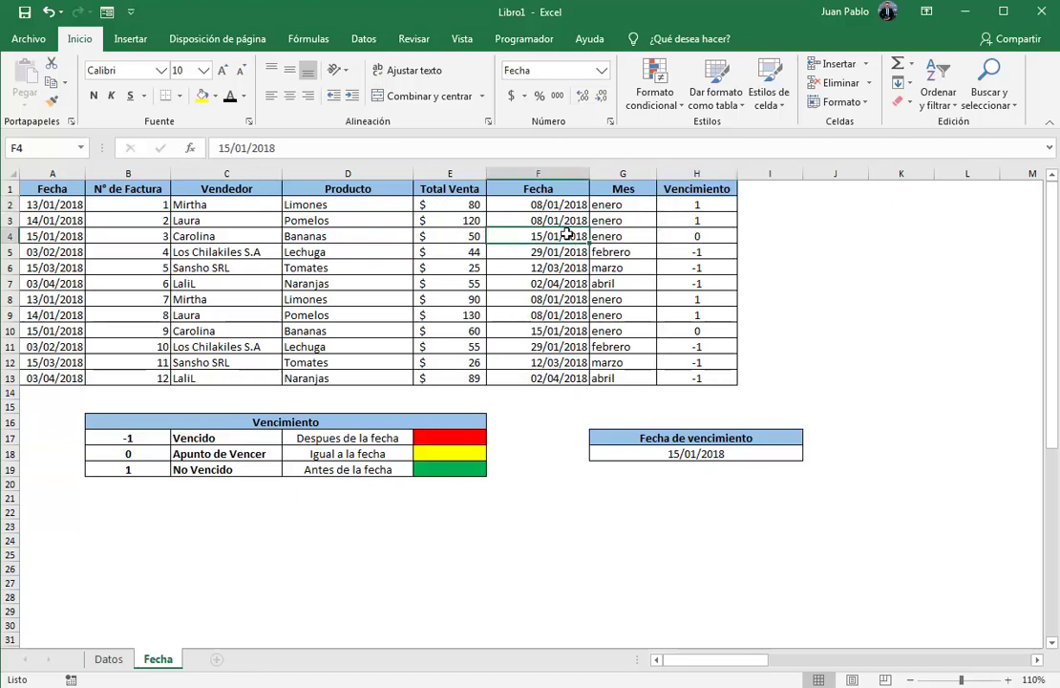
{"action": "left_click", "coordinate": [665, 456]}
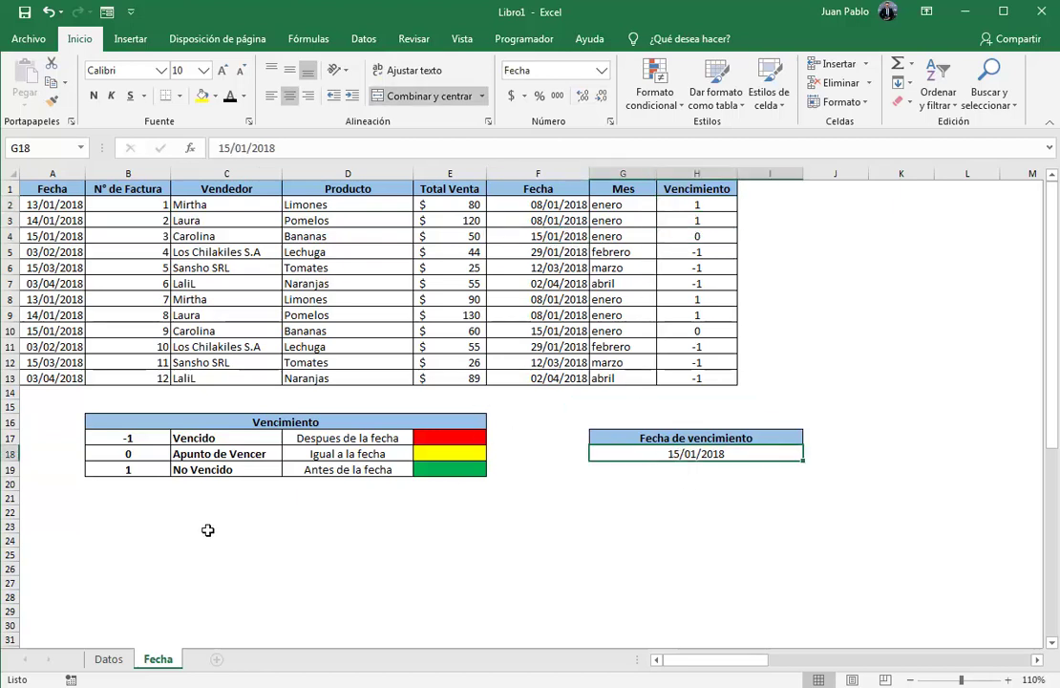
{"action": "left_click", "coordinate": [692, 231]}
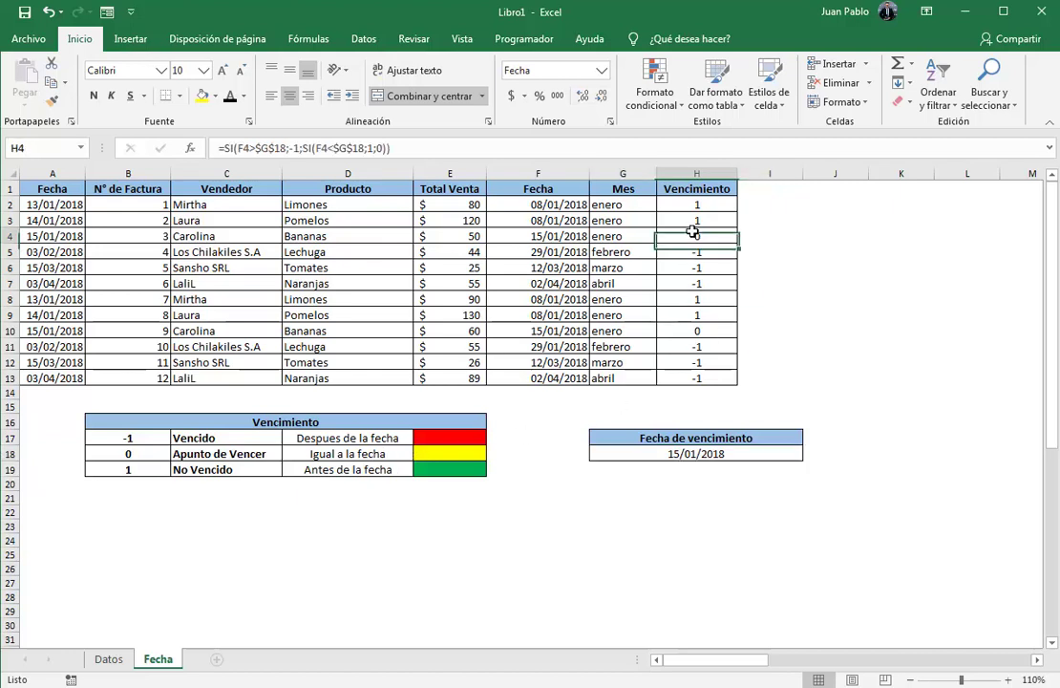
{"action": "left_click_drag", "start_coordinate": [712, 253], "coordinate": [702, 282]}
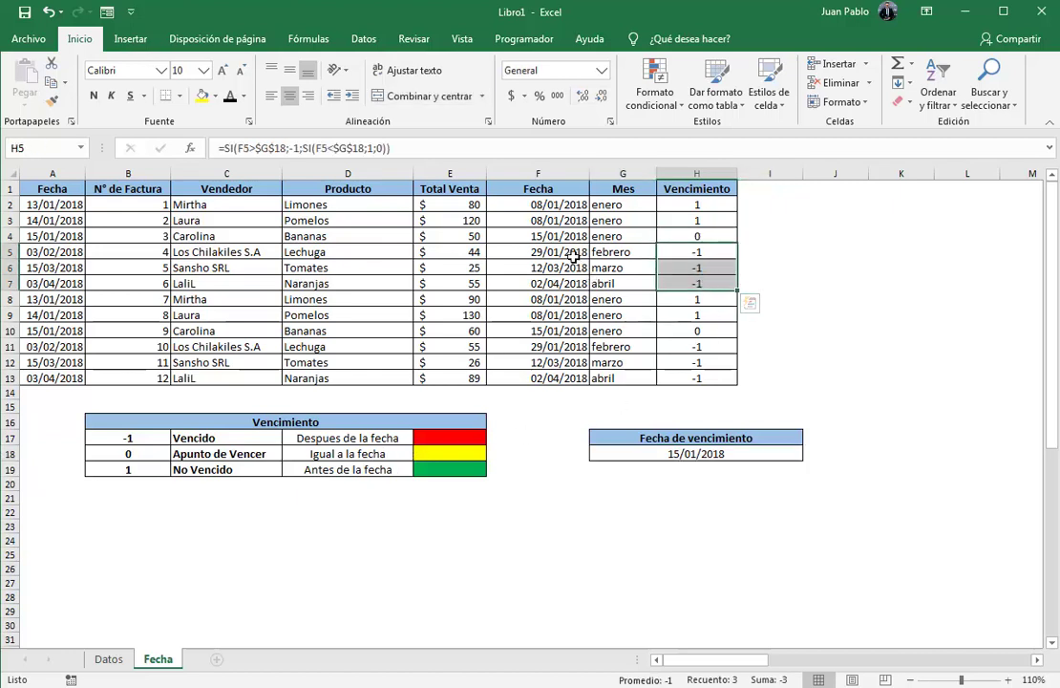
{"action": "left_click_drag", "start_coordinate": [573, 252], "coordinate": [570, 284]}
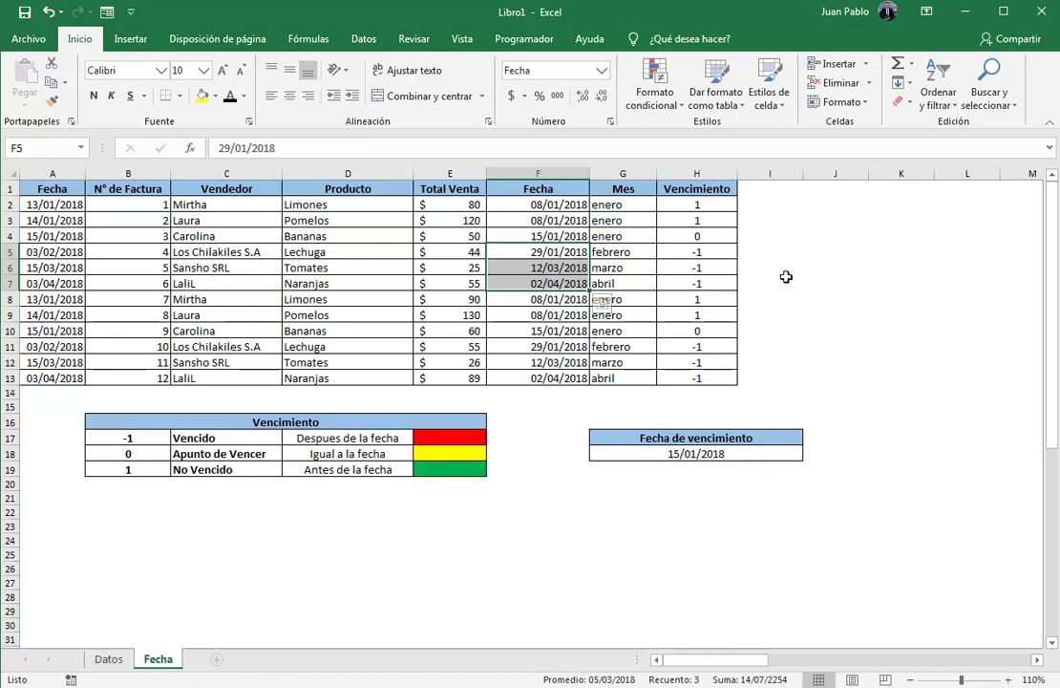
{"action": "left_click", "coordinate": [700, 205]}
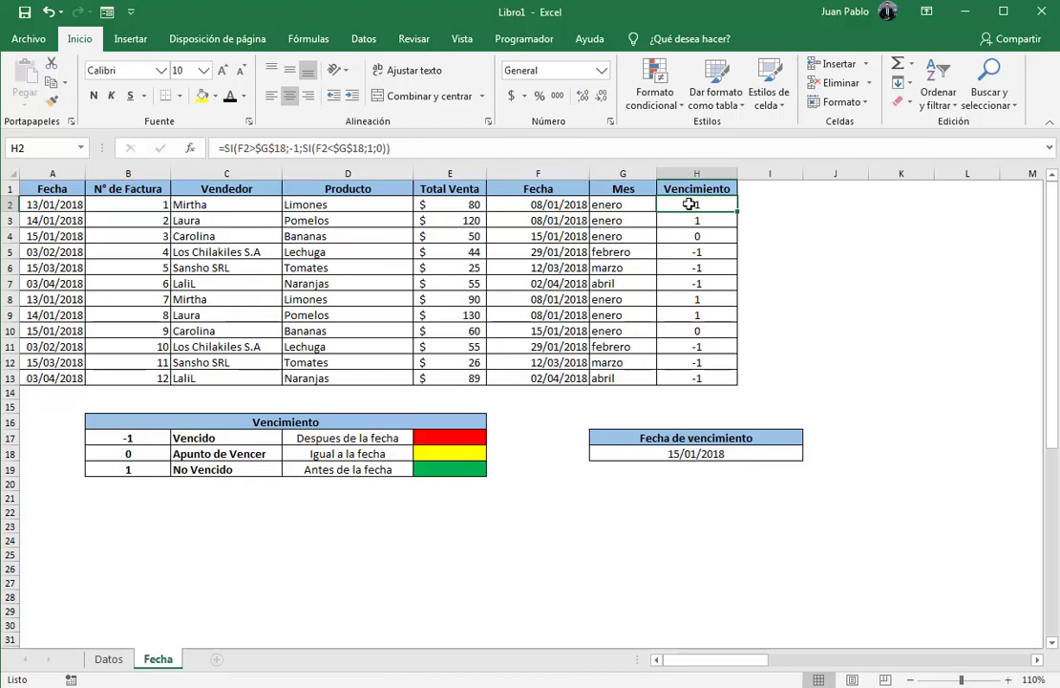
{"action": "left_click_drag", "start_coordinate": [688, 204], "coordinate": [691, 378]}
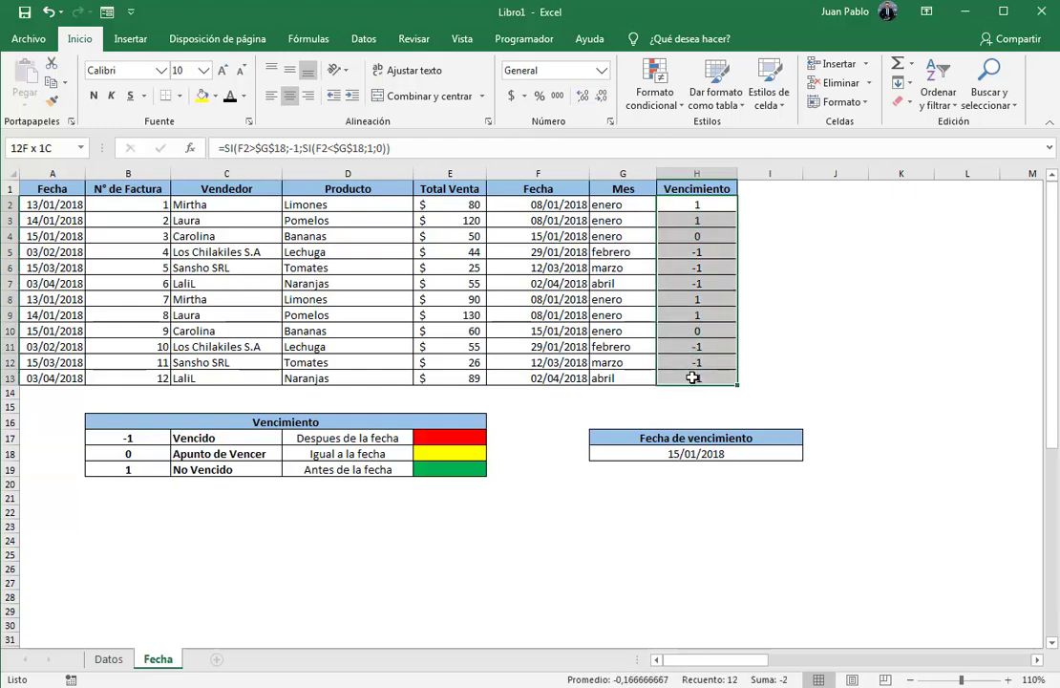
Apply the three-circle icon set to H2:H13: green for 1, yellow for 0, red for -1
{"action": "left_click", "coordinate": [657, 105]}
{"action": "mouse_move", "coordinate": [738, 297]}
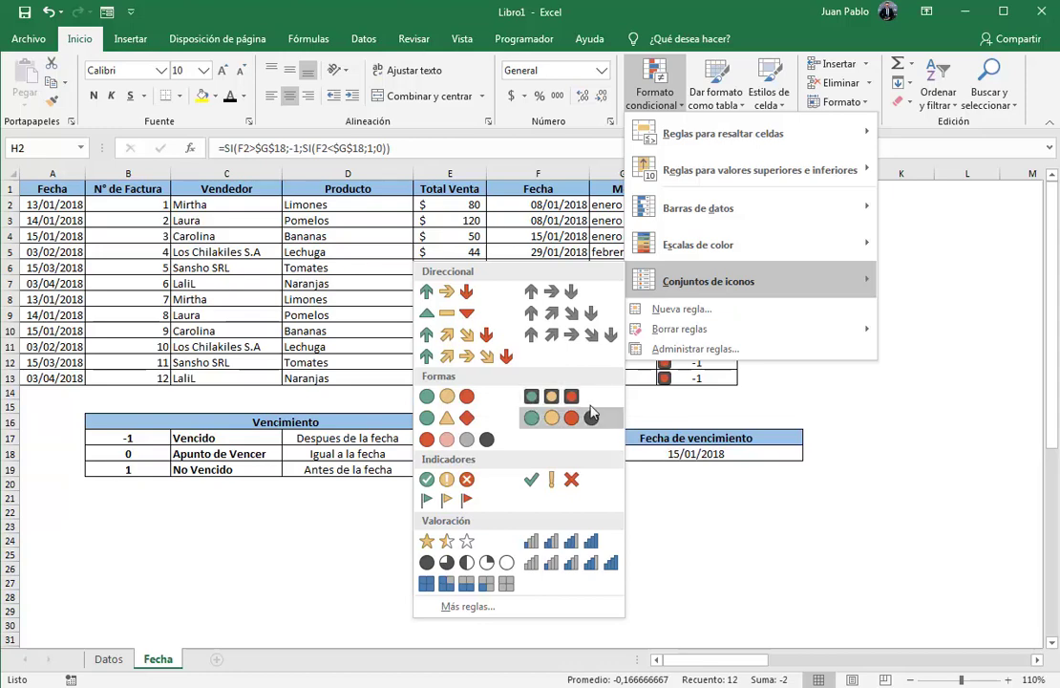
{"action": "left_click", "coordinate": [439, 397]}
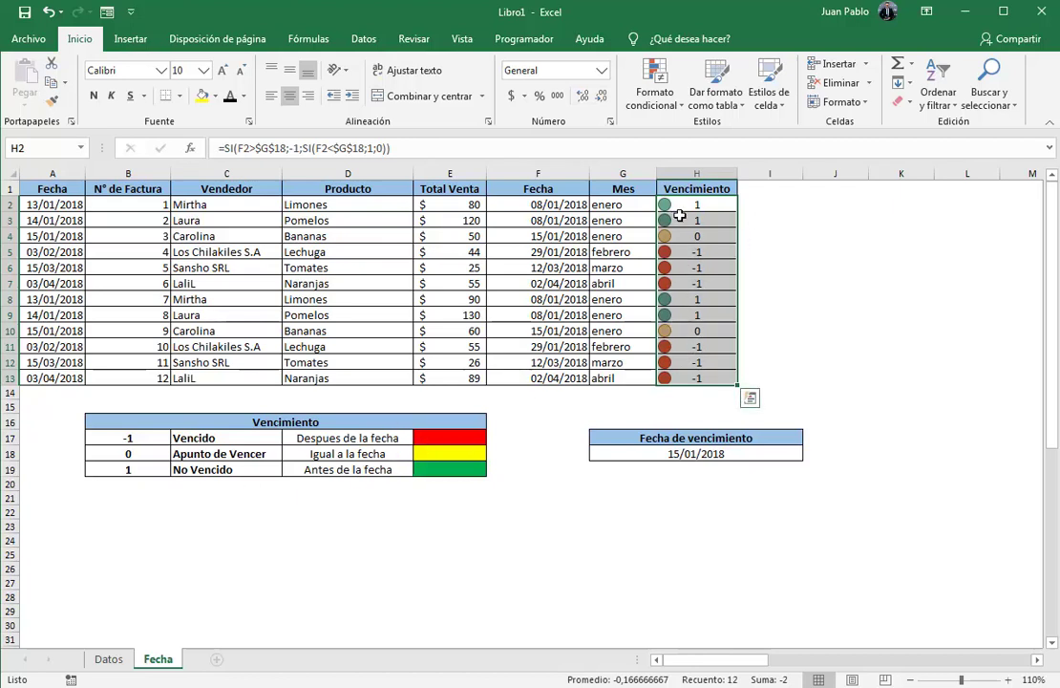
{"action": "left_click", "coordinate": [655, 91]}
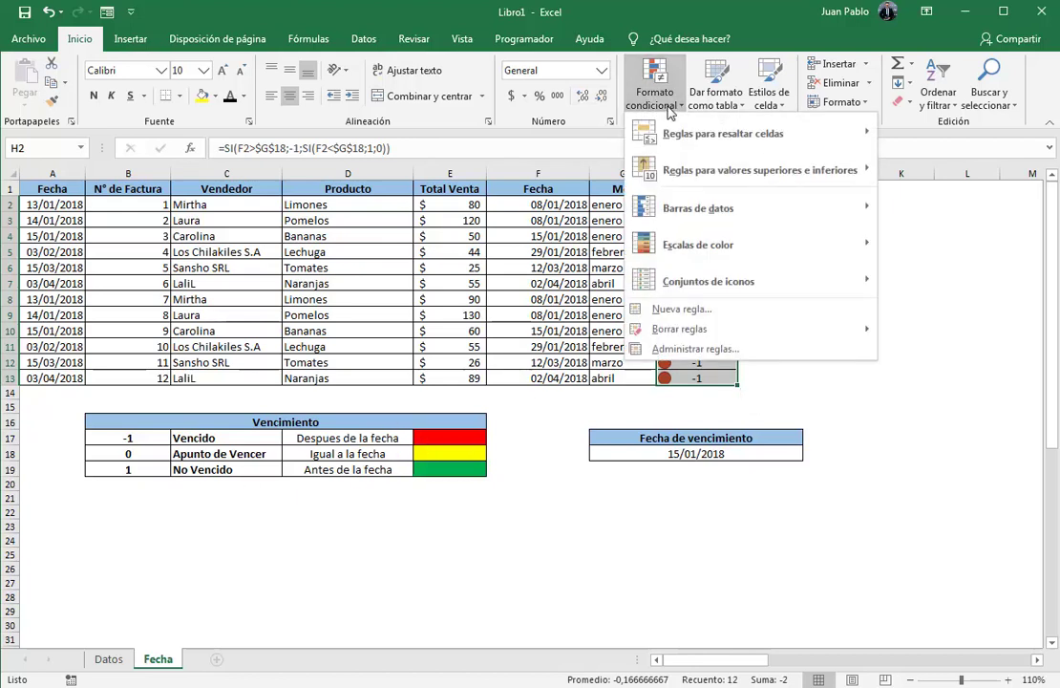
Open the Vencimiento icon set rule for editing from the conditional formatting rules manager
{"action": "left_click", "coordinate": [698, 350]}
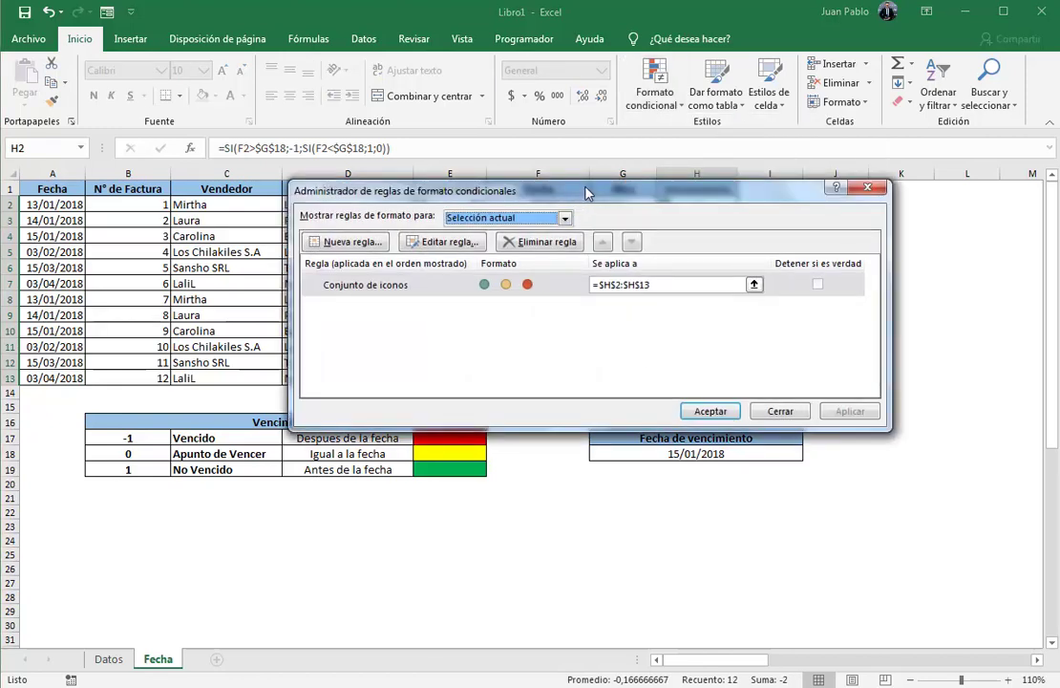
{"action": "left_click_drag", "start_coordinate": [587, 194], "coordinate": [484, 161]}
{"action": "left_click", "coordinate": [328, 253]}
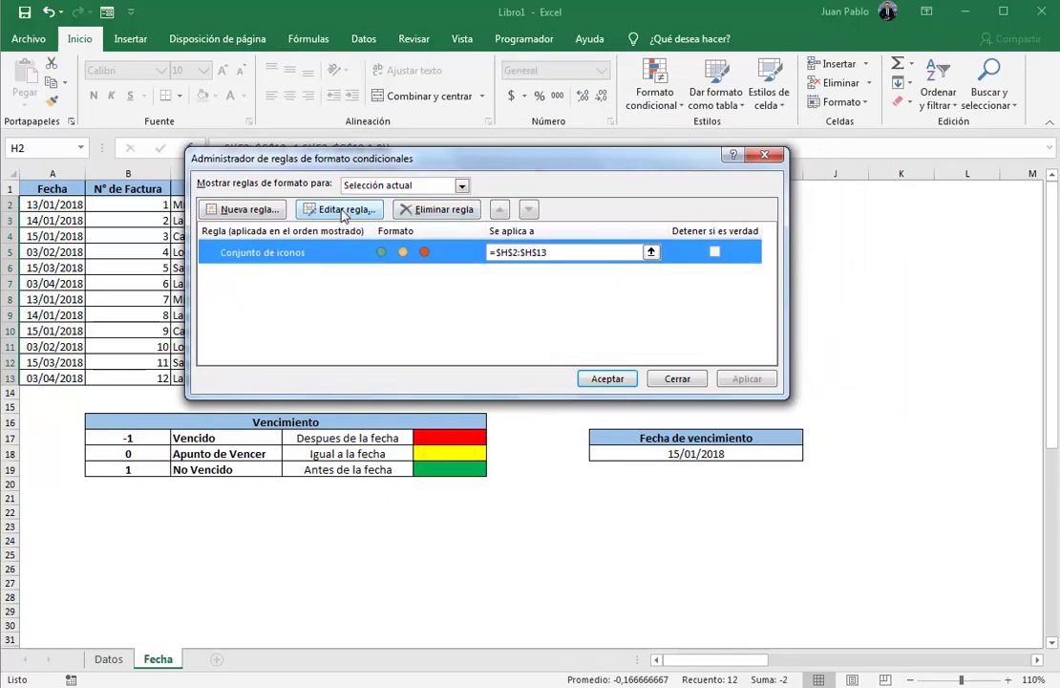
{"action": "left_click", "coordinate": [342, 210]}
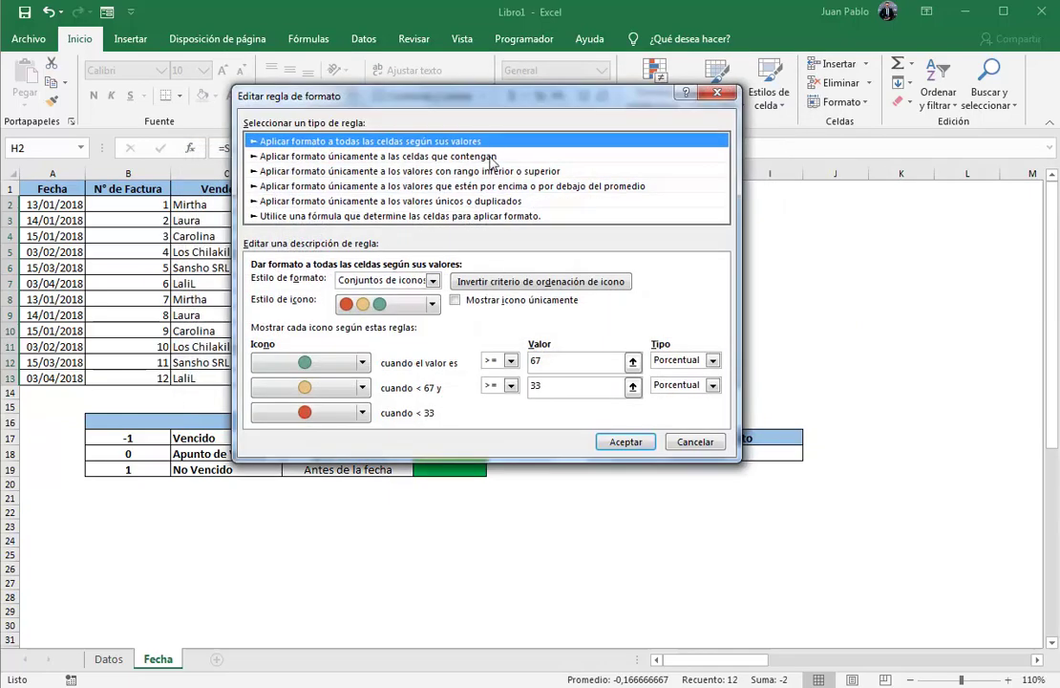
{"action": "left_click_drag", "start_coordinate": [580, 100], "coordinate": [482, 77]}
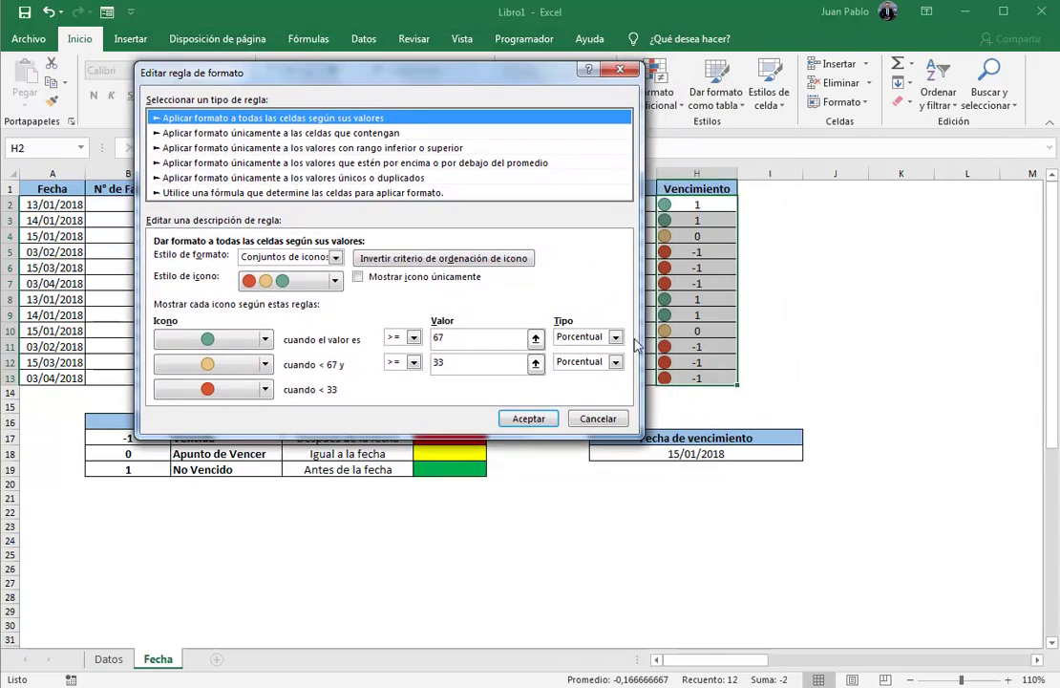
Show icons only, with Number thresholds: green at 1, yellow at 0, and apply the rule
{"action": "left_click", "coordinate": [359, 277]}
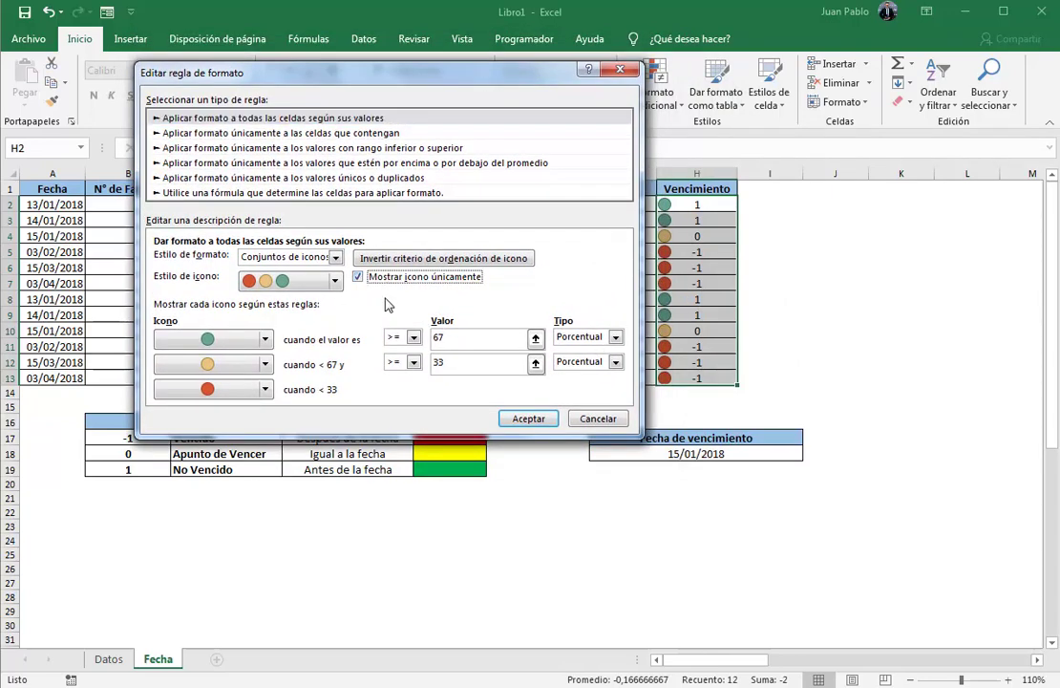
{"action": "left_click", "coordinate": [616, 338]}
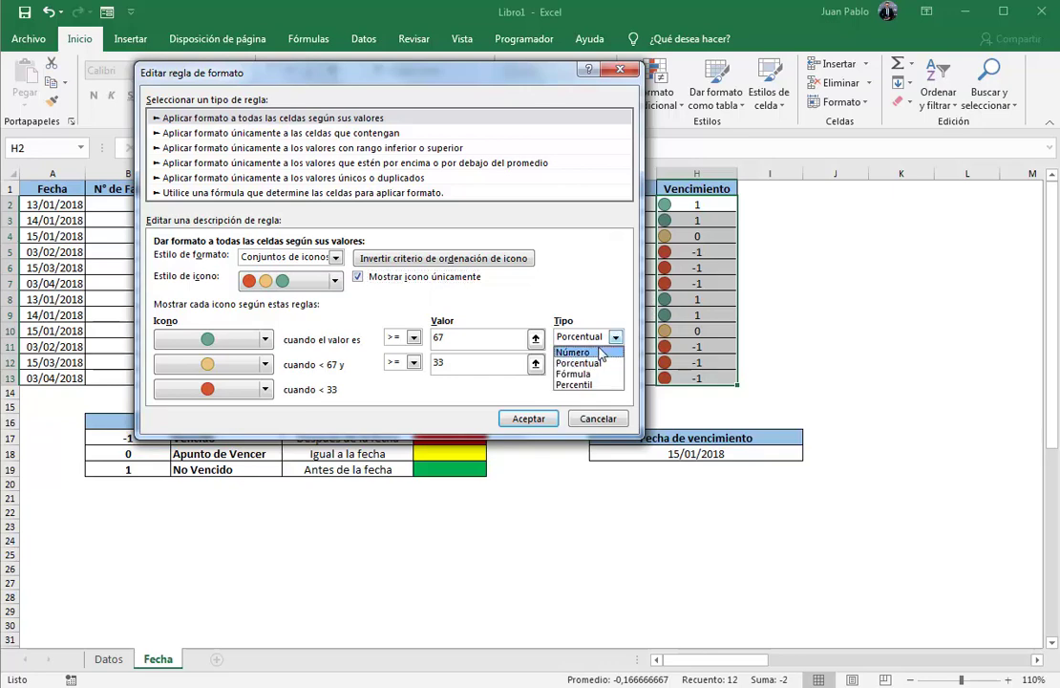
{"action": "left_click", "coordinate": [583, 353]}
{"action": "left_click", "coordinate": [615, 362]}
{"action": "left_click", "coordinate": [575, 377]}
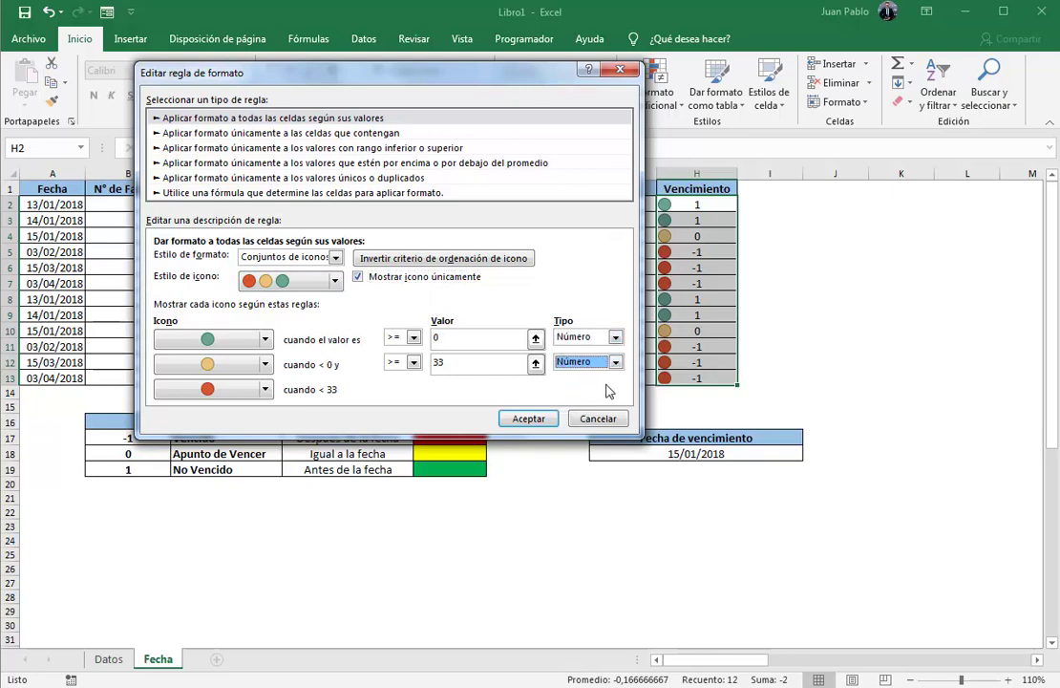
{"action": "left_click_drag", "start_coordinate": [451, 83], "coordinate": [414, 0]}
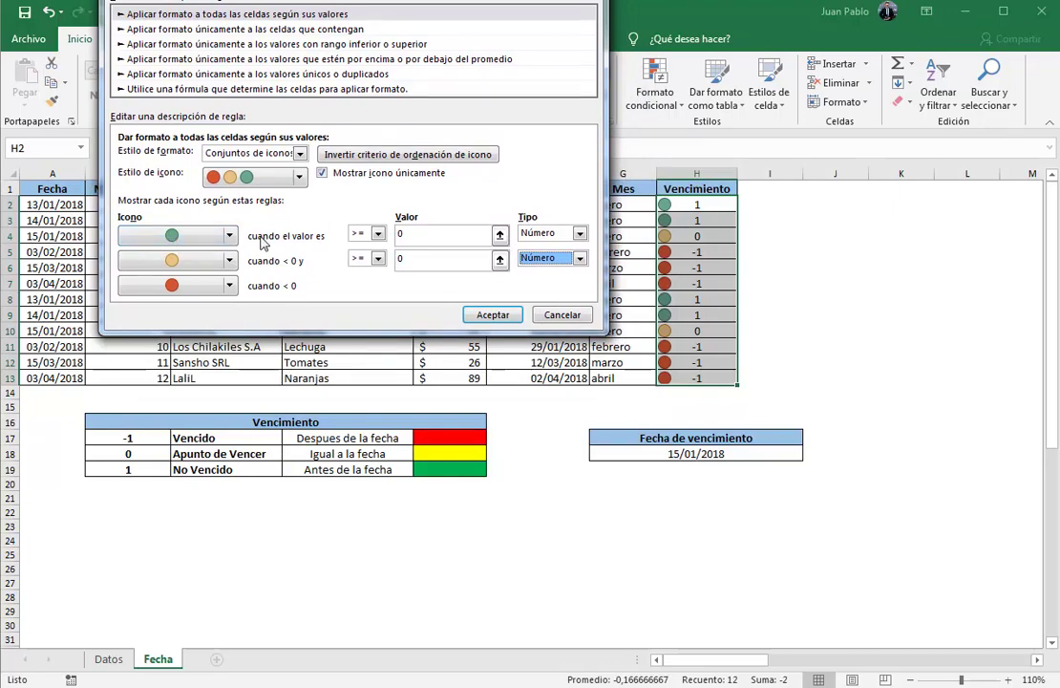
{"action": "left_click", "coordinate": [414, 236]}
{"action": "type", "text": "1"}
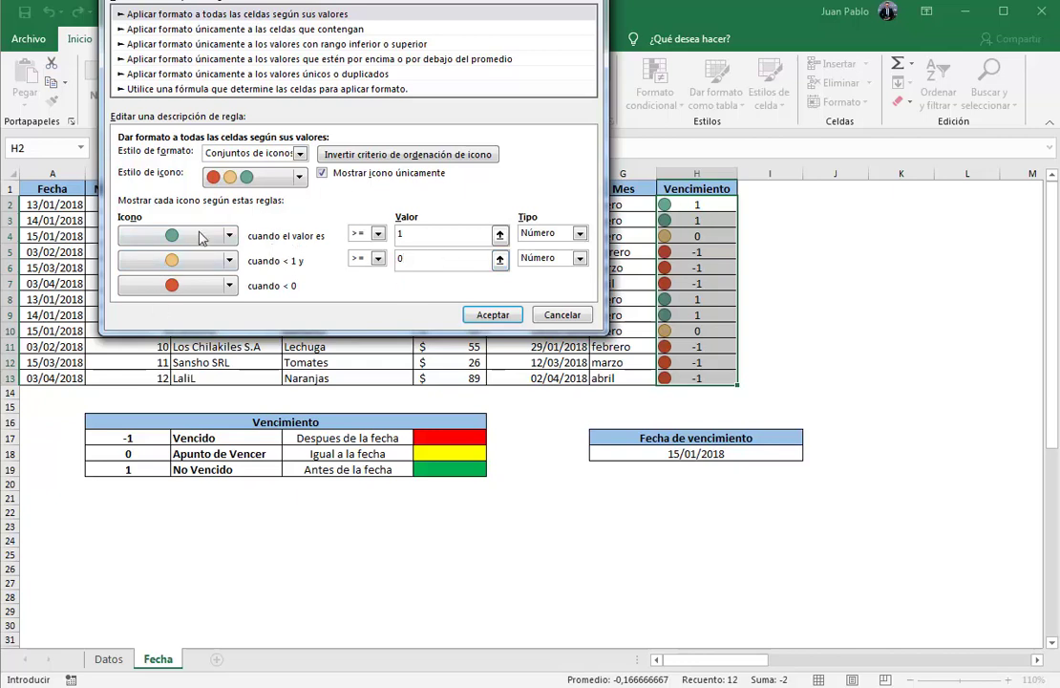
{"action": "left_click", "coordinate": [497, 316]}
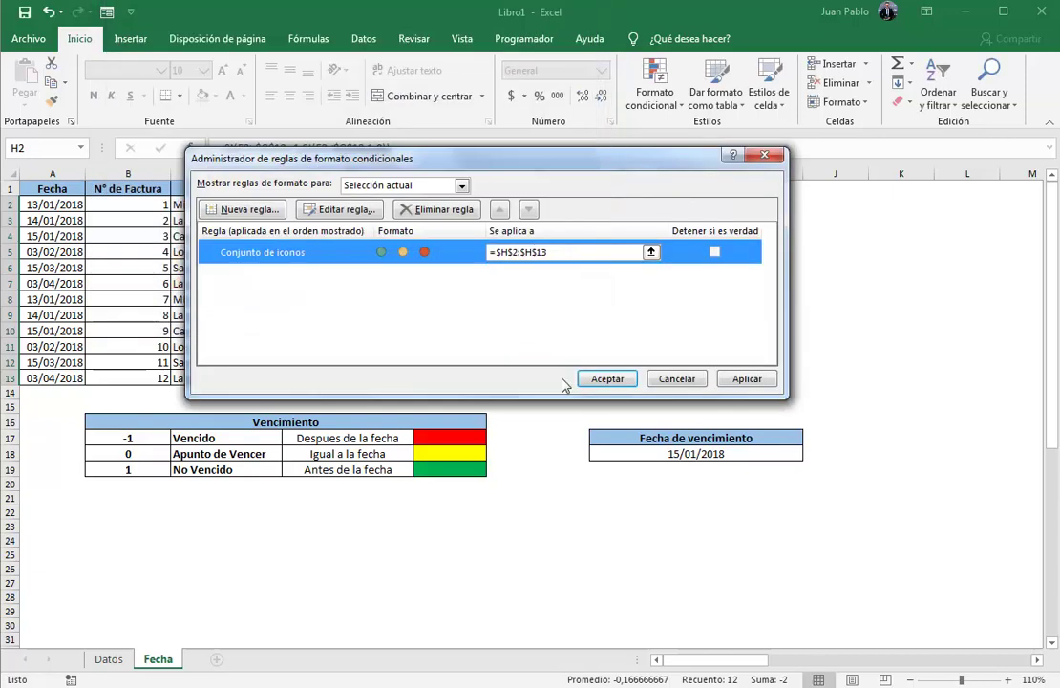
{"action": "left_click", "coordinate": [750, 381]}
{"action": "left_click", "coordinate": [605, 379]}
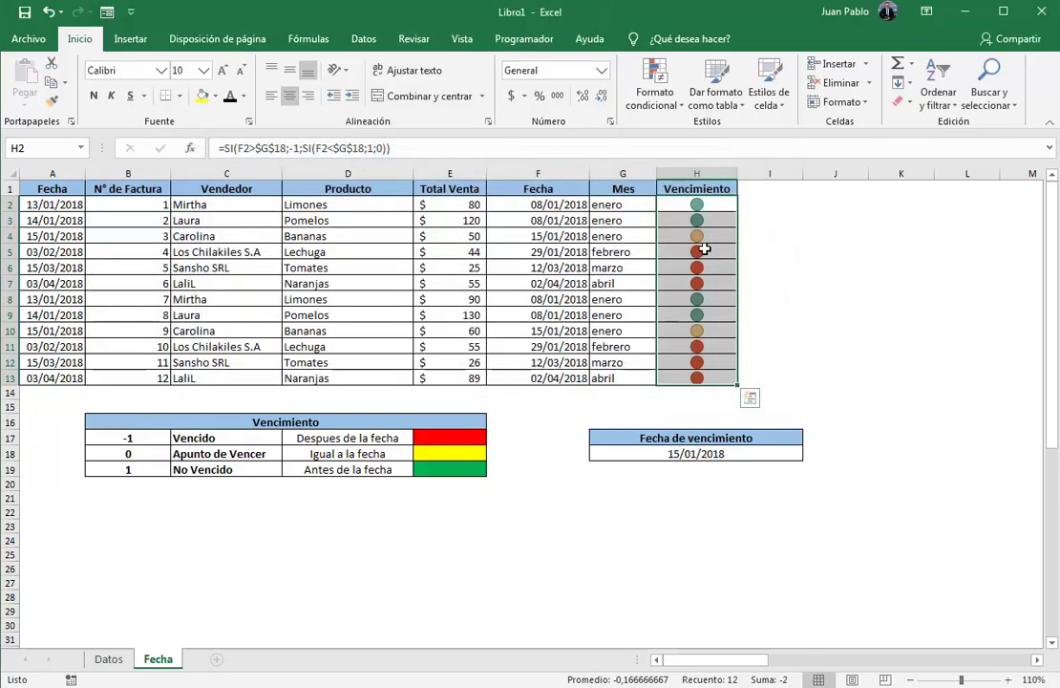
Select the F3 date and Vencimiento cells H2–H13 to check the red, yellow and green circles
{"action": "key", "text": "Down"}
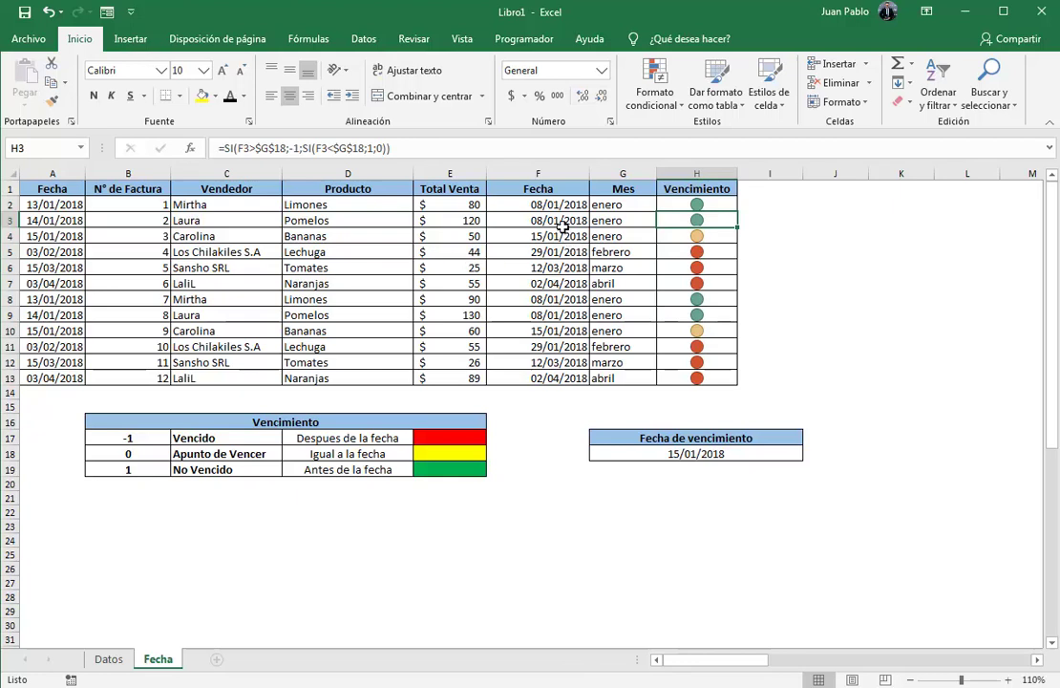
{"action": "left_click", "coordinate": [495, 216]}
{"action": "left_click_drag", "start_coordinate": [689, 204], "coordinate": [688, 287]}
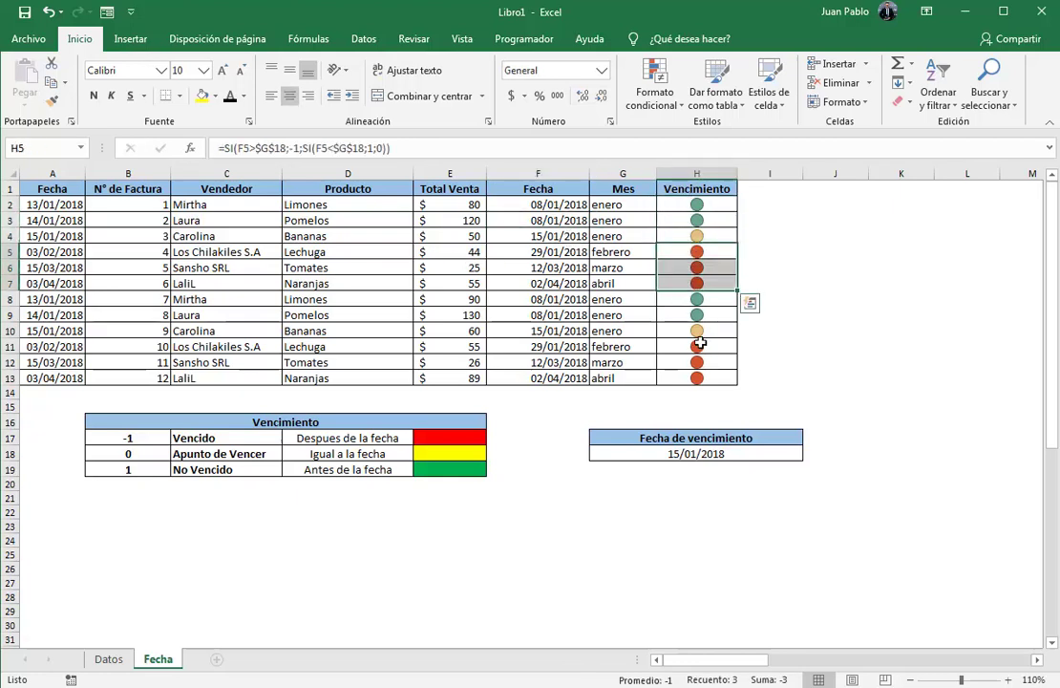
{"action": "left_click_drag", "start_coordinate": [699, 346], "coordinate": [697, 379], "text": "ctrl"}
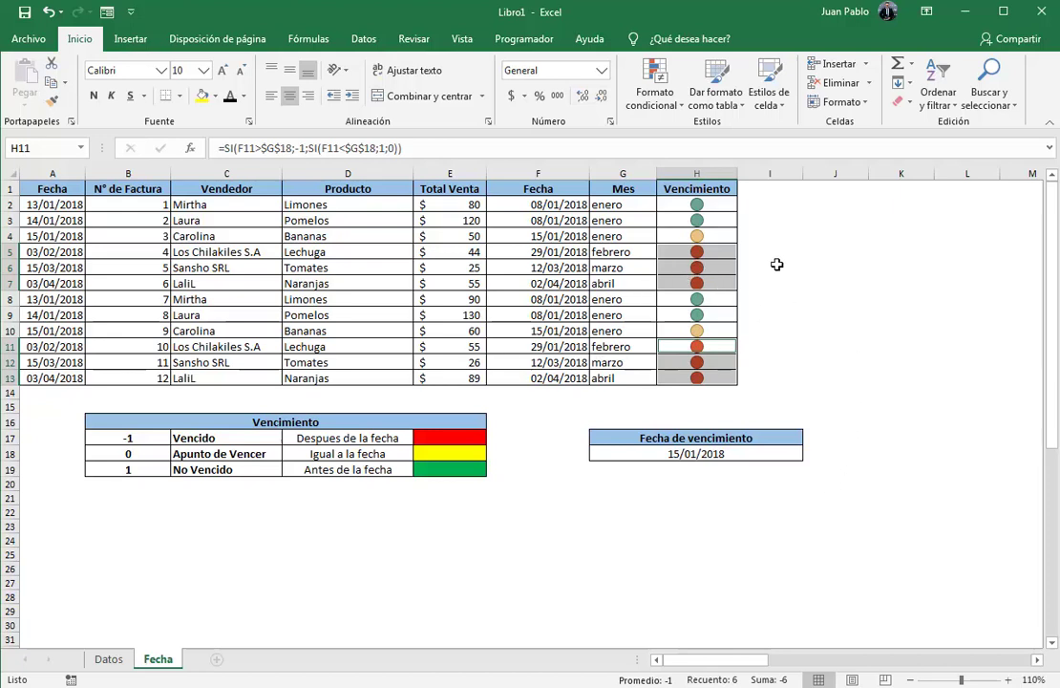
{"action": "left_click", "coordinate": [769, 237]}
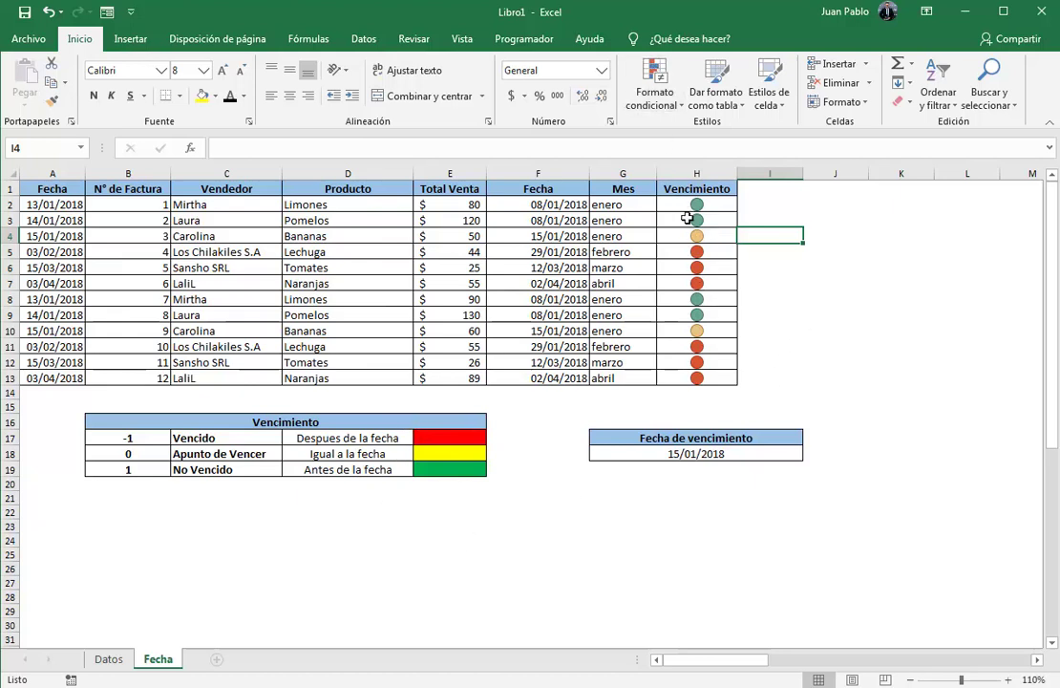
{"action": "left_click_drag", "start_coordinate": [696, 204], "coordinate": [700, 377]}
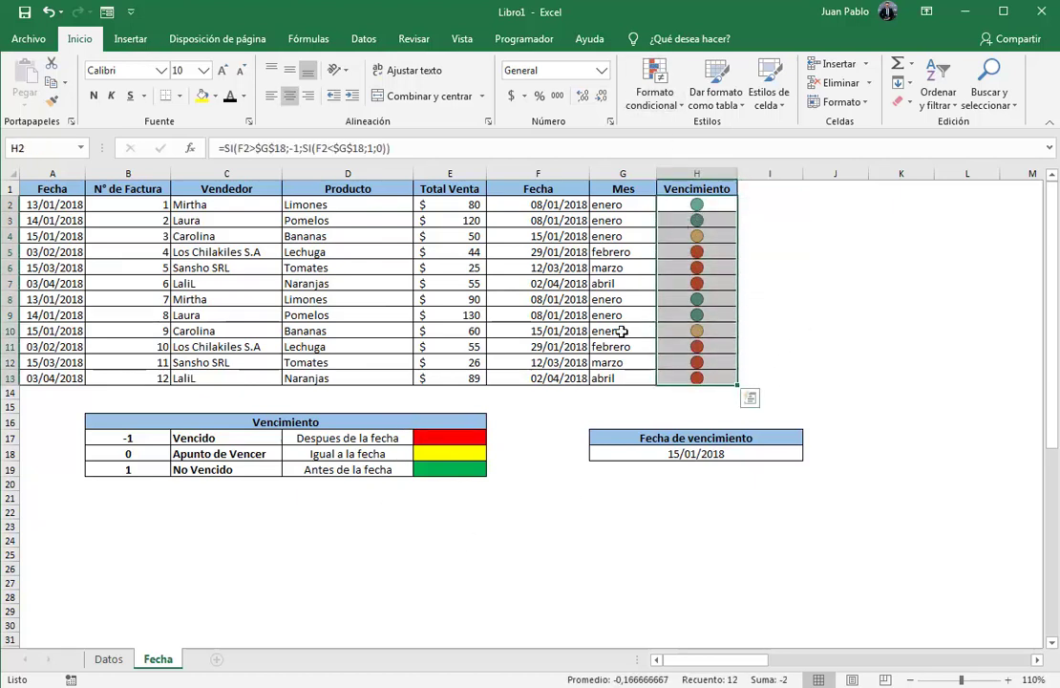
{"action": "left_click", "coordinate": [702, 265]}
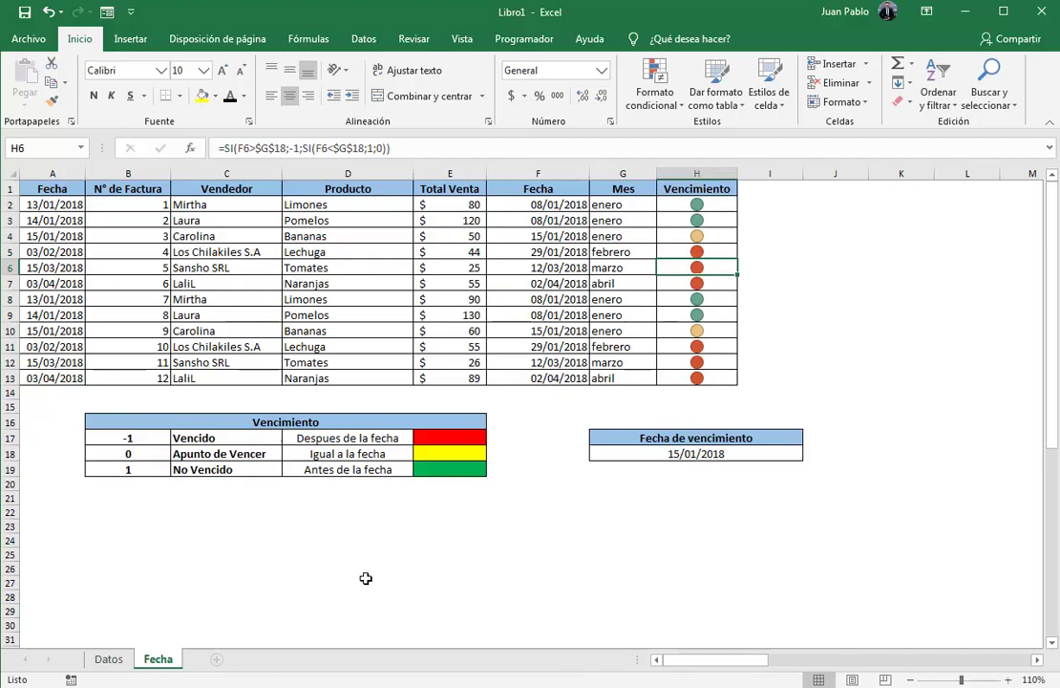
{"action": "left_click", "coordinate": [110, 660]}
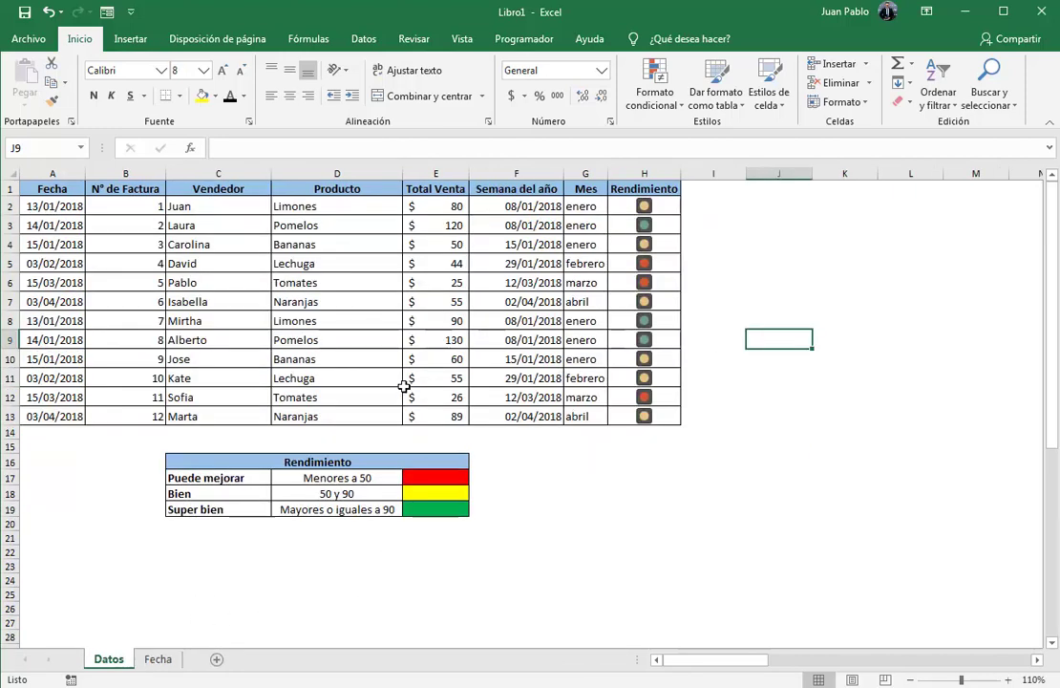
{"action": "left_click_drag", "start_coordinate": [630, 205], "coordinate": [650, 437]}
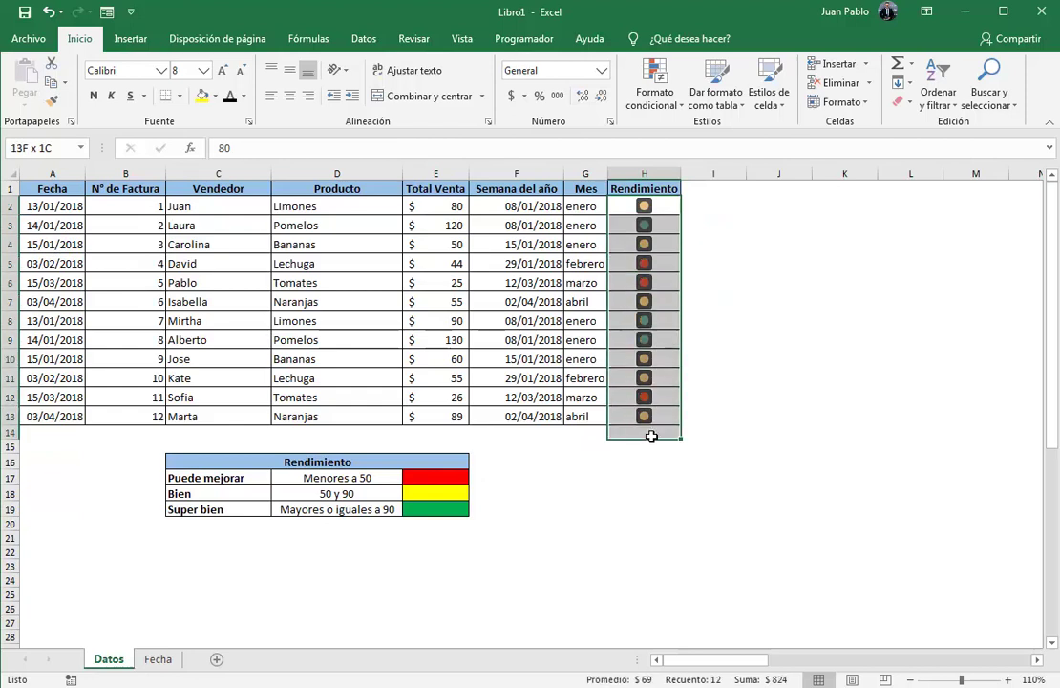
{"action": "left_click_drag", "start_coordinate": [425, 206], "coordinate": [432, 402]}
{"action": "left_click", "coordinate": [779, 320]}
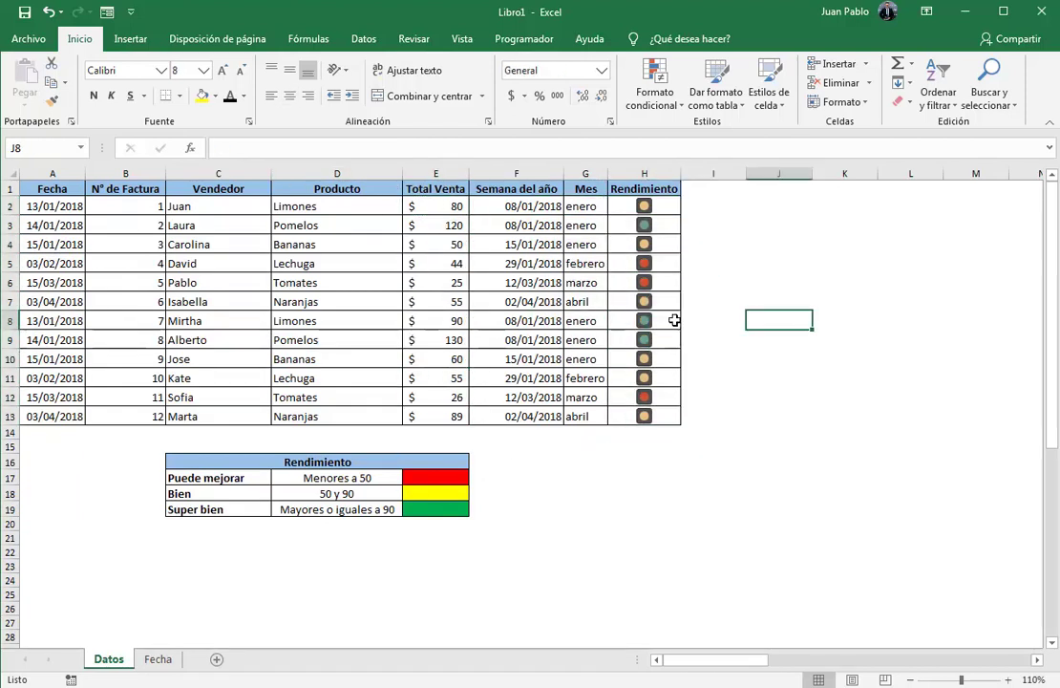